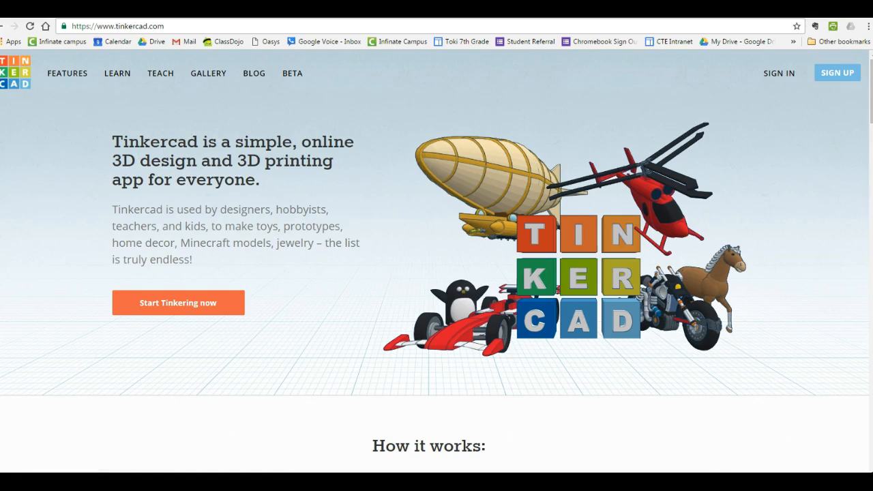
left_click(123, 9)
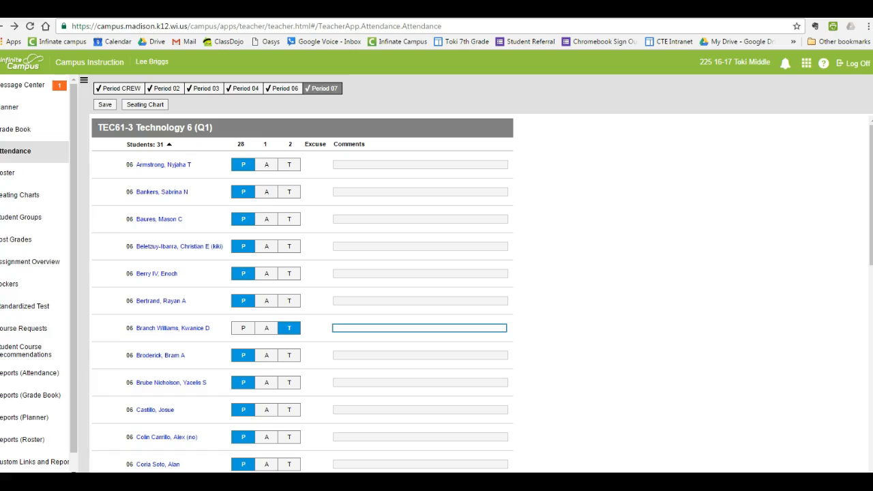
left_click(131, 29)
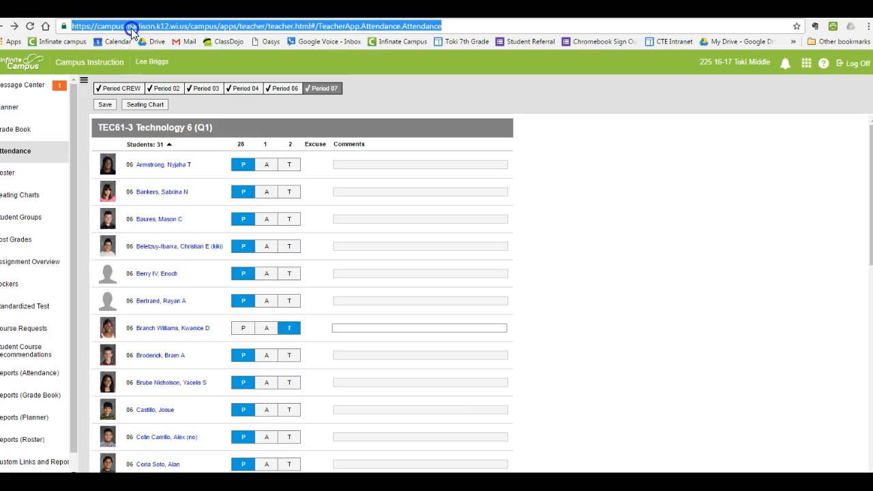
left_click(179, 47)
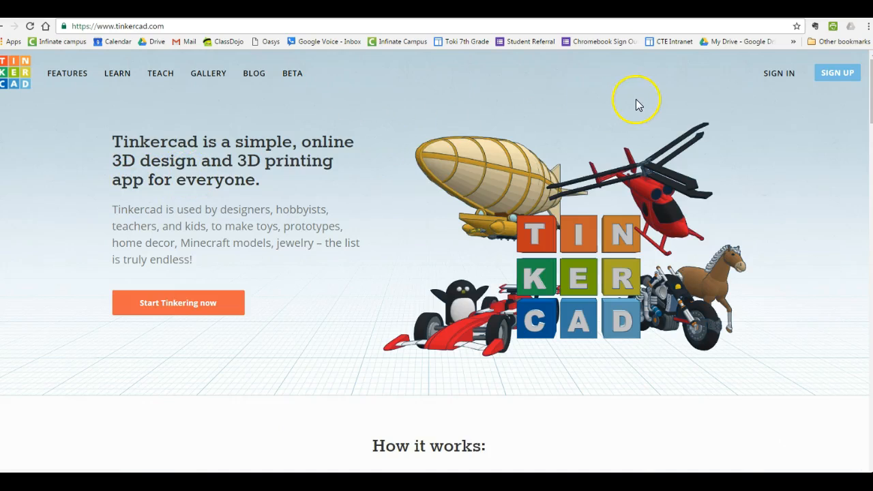
Sign in to Tinkercad with the Google account and decline to be kept signed in.
left_click(788, 76)
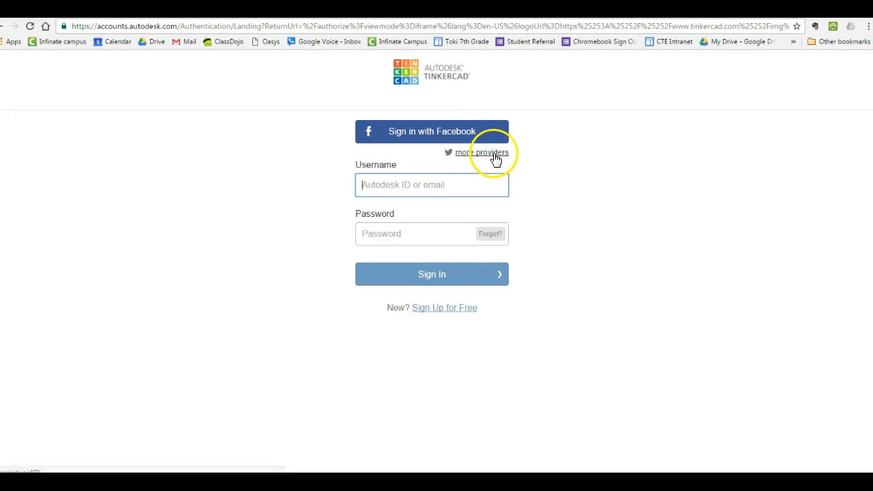
left_click(488, 153)
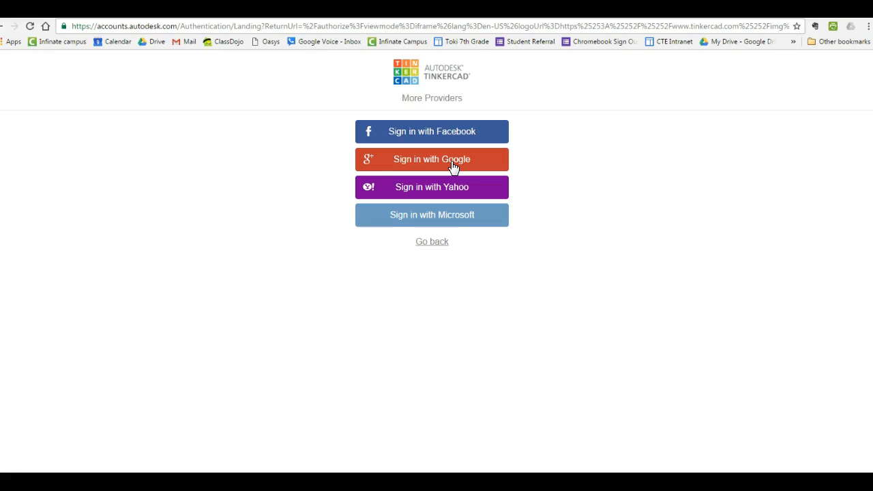
left_click(454, 167)
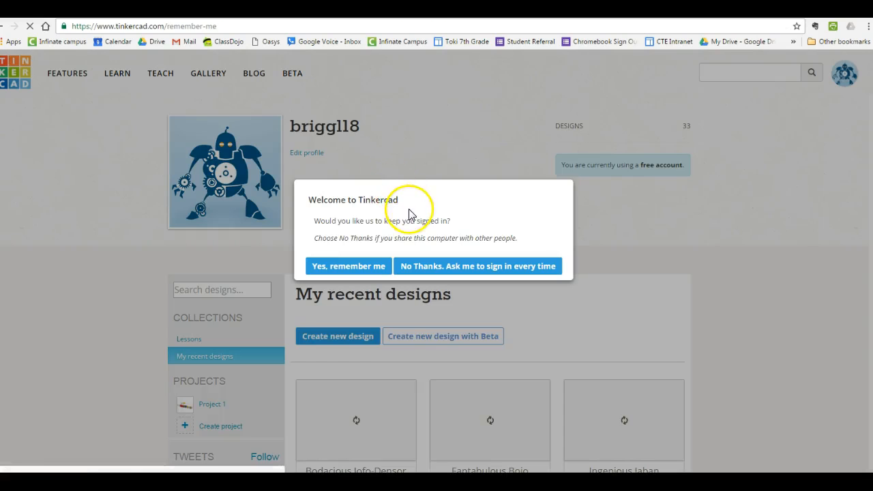
left_click(410, 271)
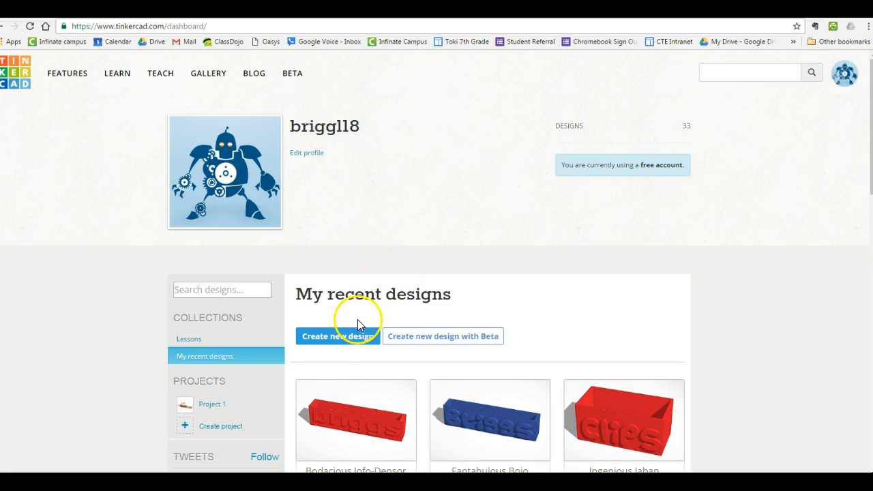
Create a new design from the recent designs page, using the standard editor rather than Beta.
left_click(338, 341)
left_click(337, 338)
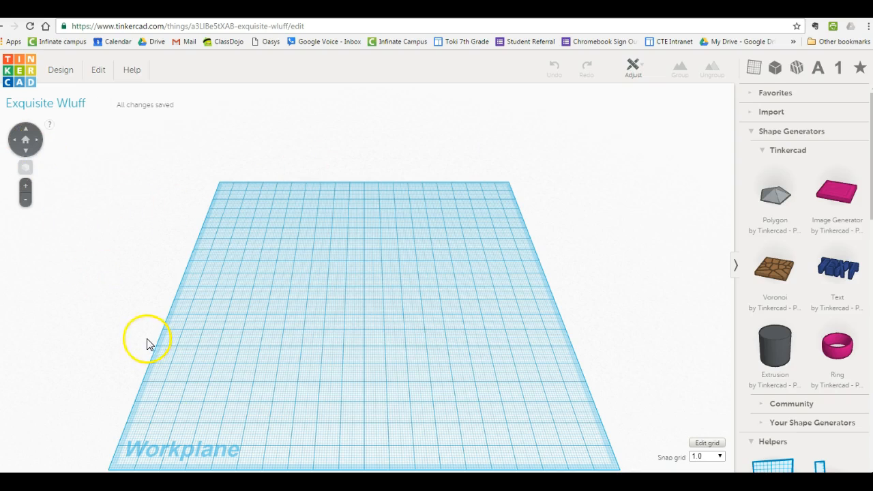
Examine the empty workplane from several angles and zoom levels.
left_click(26, 188)
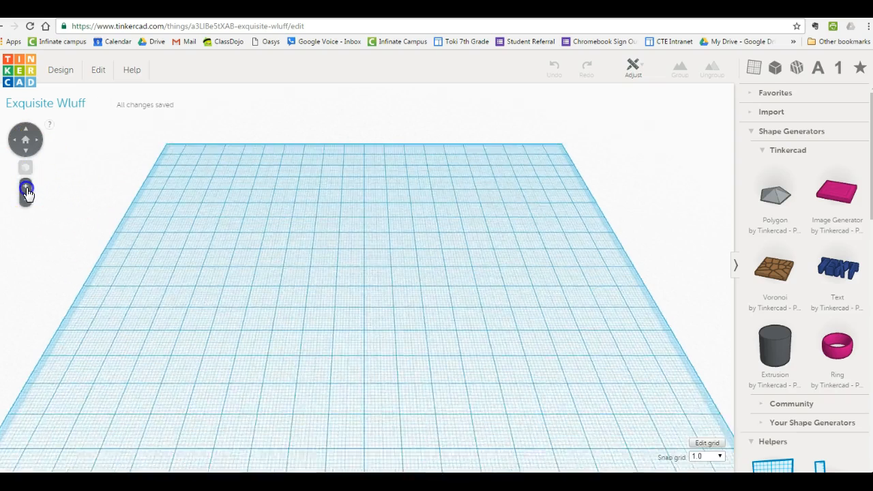
left_click(25, 198)
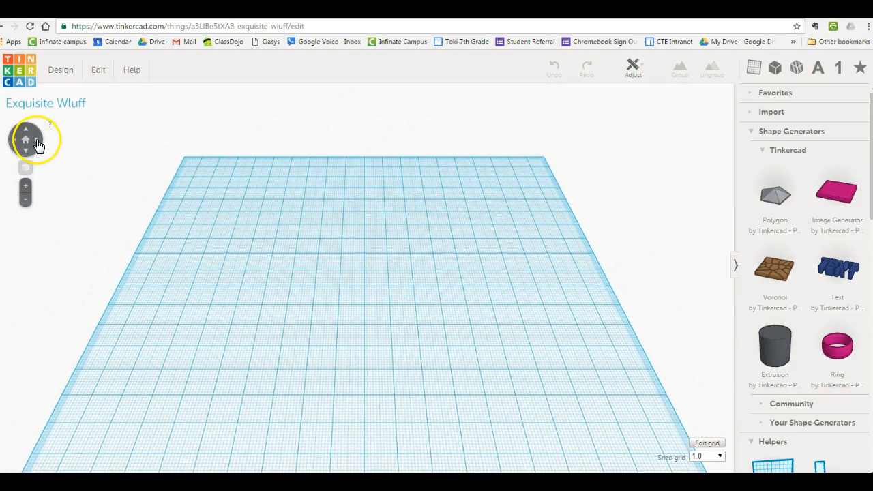
left_click(37, 140)
left_click(37, 140)
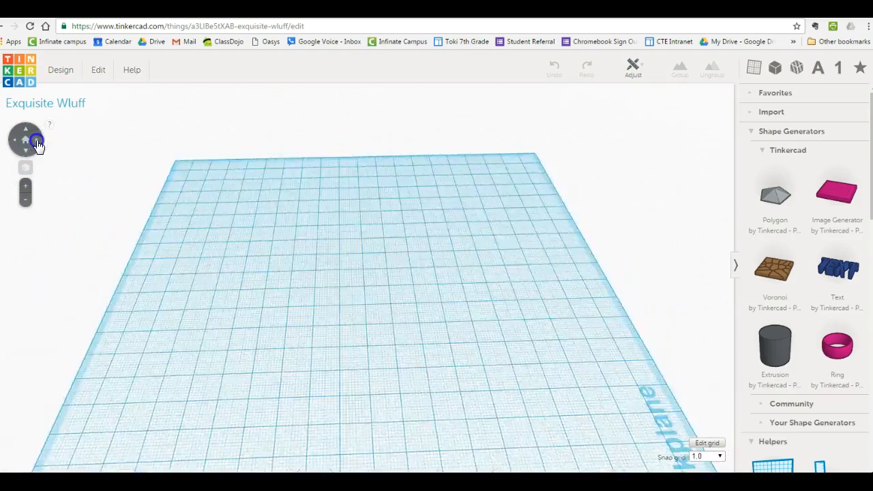
left_click(37, 141)
left_click(26, 128)
left_click(26, 128)
left_click(26, 146)
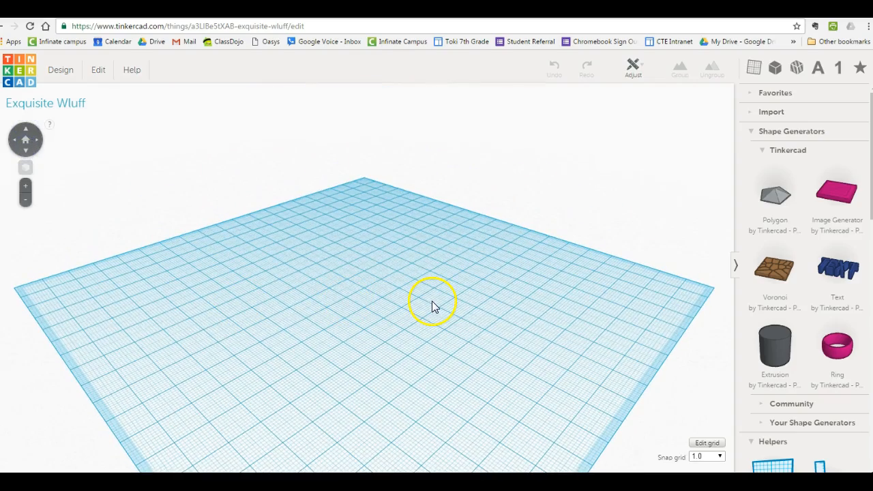
right_click_drag(433, 304, 279, 277)
left_click(392, 289)
left_click(345, 224)
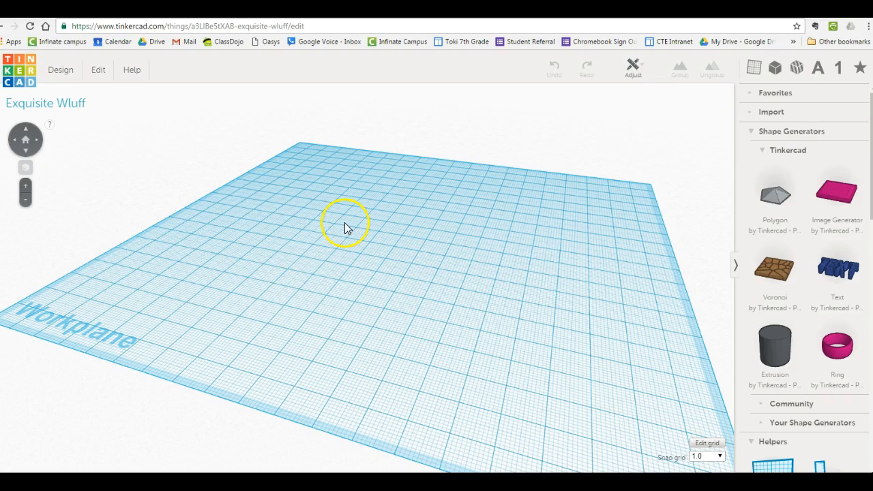
left_click(25, 186)
left_click(26, 199)
left_click(26, 138)
left_click(27, 151)
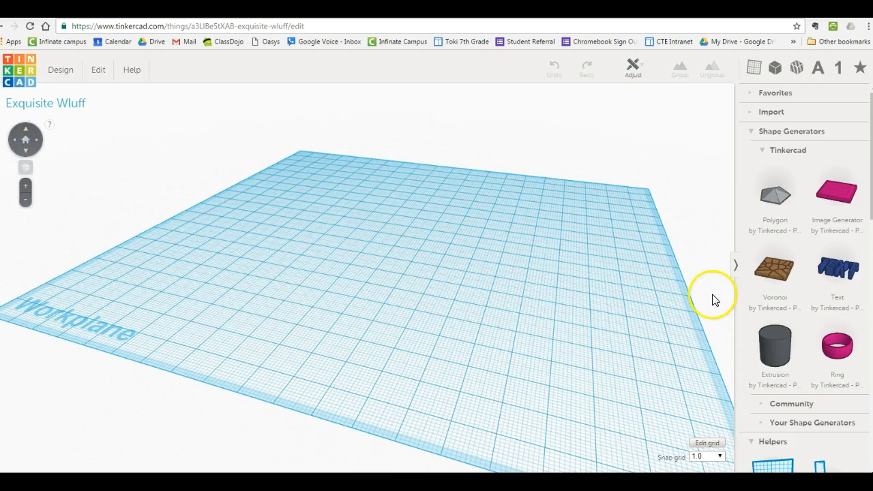
scroll(715, 300, "up", 5)
scroll(715, 301, "down", 8)
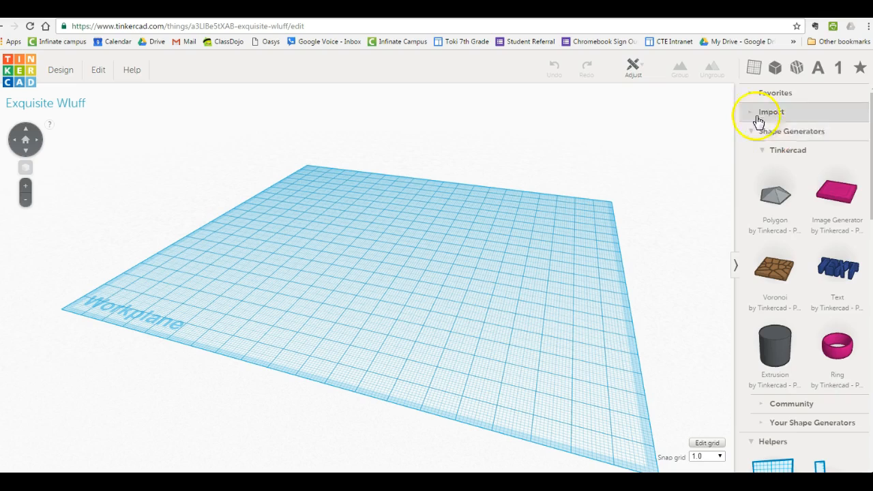
Place a red box near the middle of the workplane and stretch its base to about 31 by 25 mm.
left_click(775, 70)
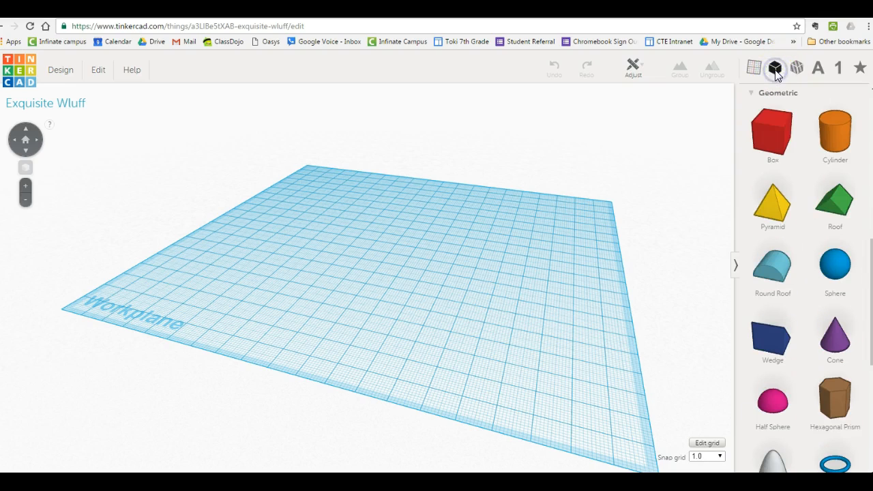
left_click(773, 144)
left_click_drag(773, 146, 344, 281)
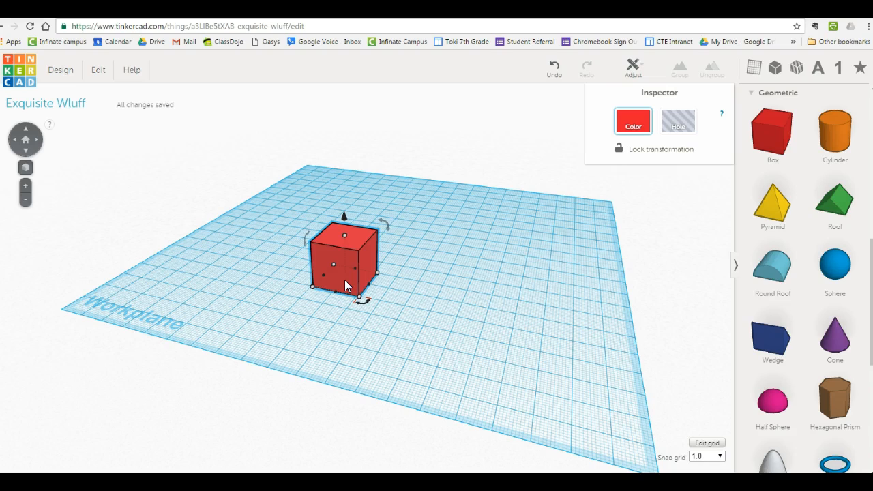
left_click(356, 299)
left_click_drag(362, 302, 382, 306)
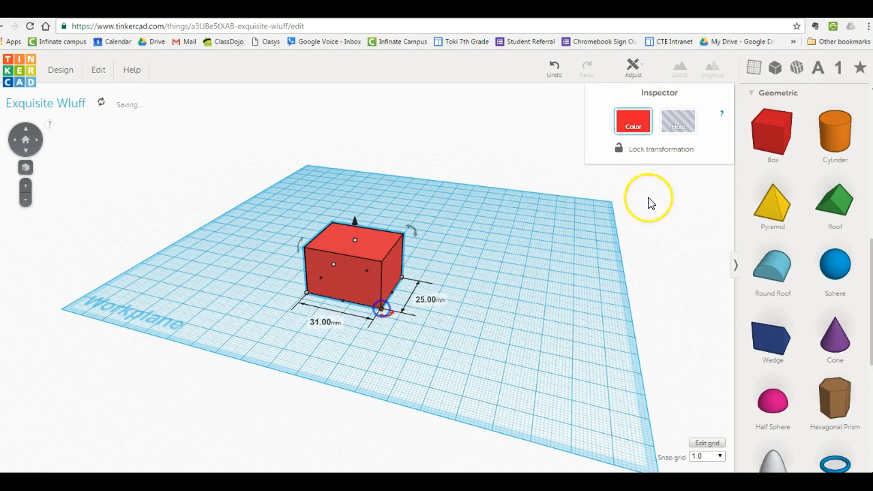
Place a ruler on the workplane at the front edge of the red box.
left_click(756, 74)
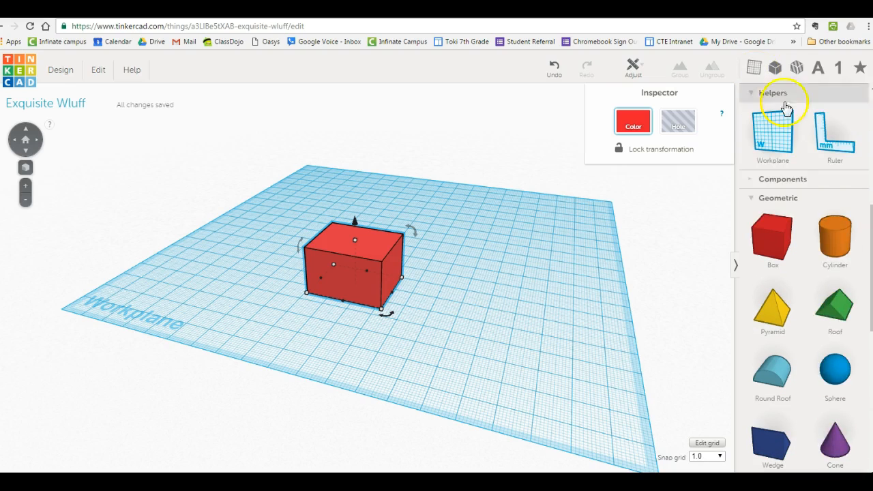
left_click(827, 136)
left_click_drag(826, 134, 359, 298)
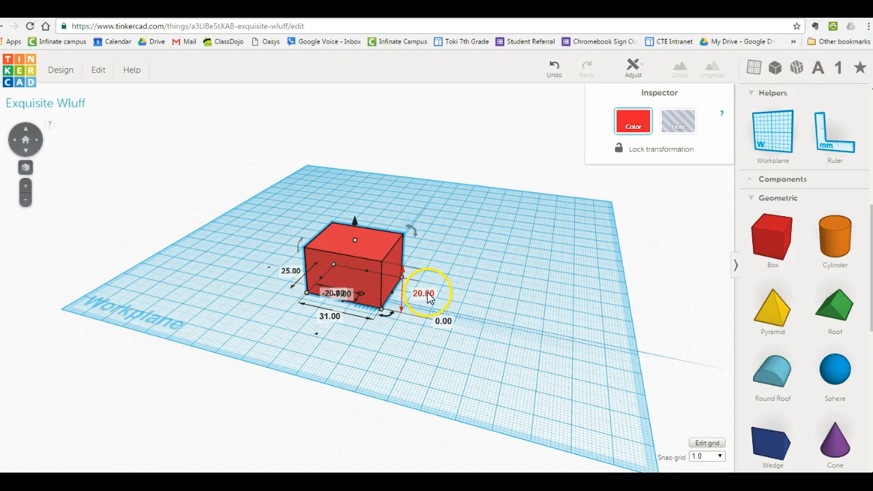
Set the box's base to 40 by 40 mm and its height to 150 mm using the ruler's dimensions.
left_click(26, 186)
left_click(235, 260)
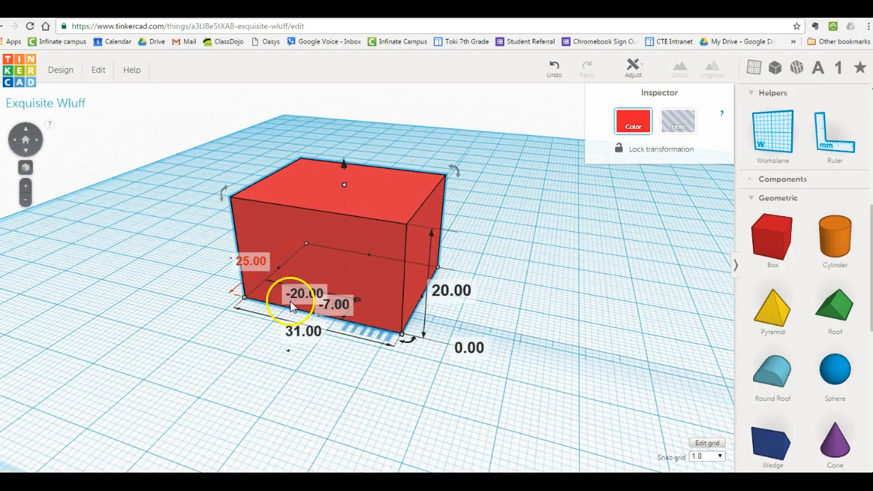
left_click(439, 292)
left_click(312, 329)
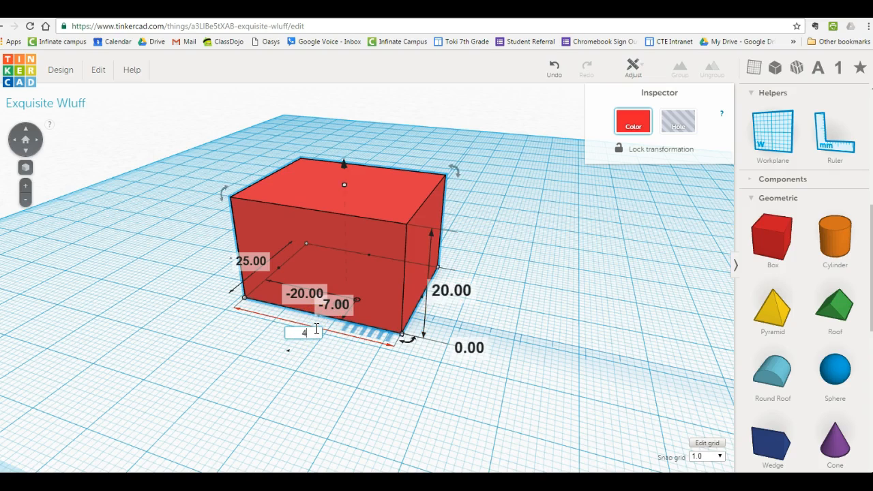
key("Return")
left_click(245, 264)
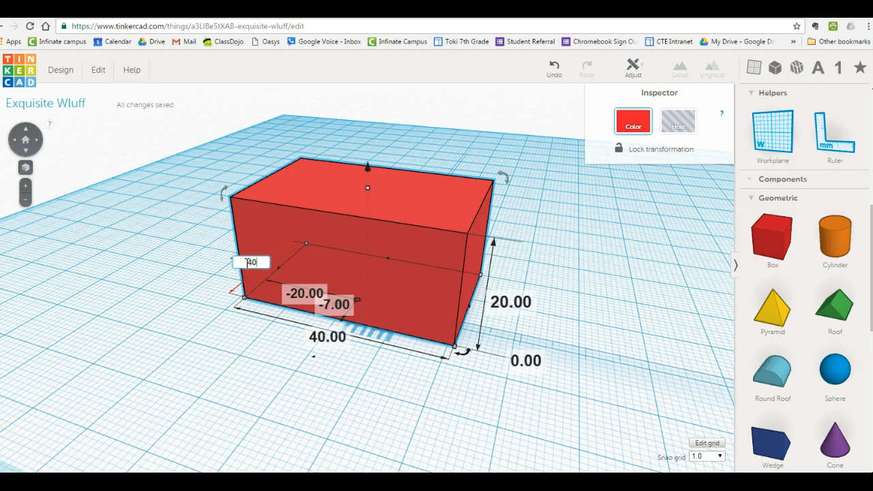
left_click(505, 303)
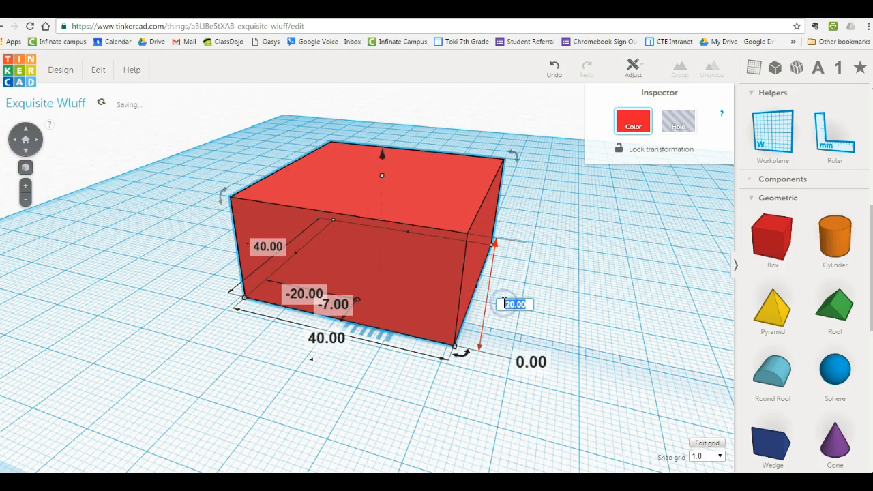
left_click(509, 308)
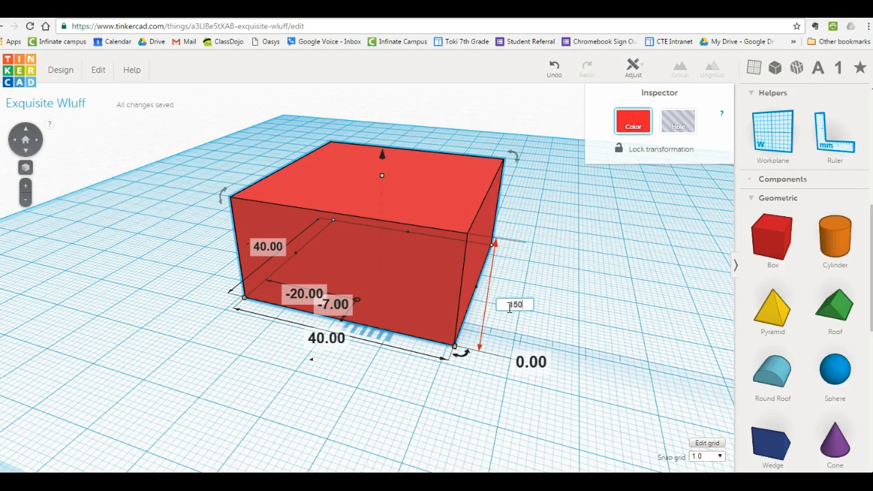
key("Return")
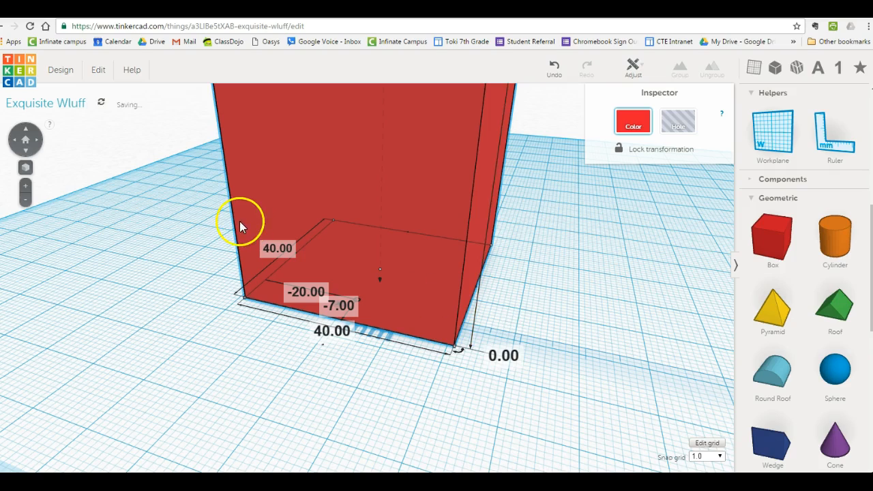
Inspect the whole resized box from several sides and distances with nothing selected.
left_click(23, 205)
left_click(23, 205)
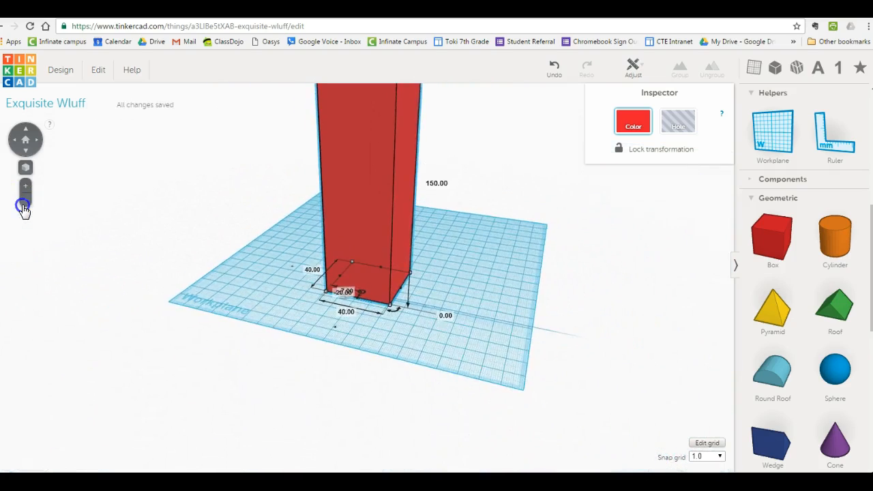
left_click(24, 206)
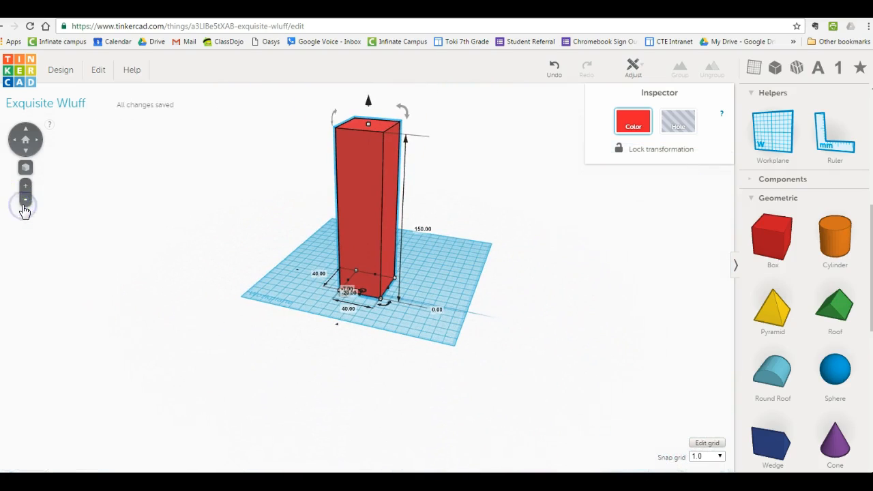
left_click(16, 142)
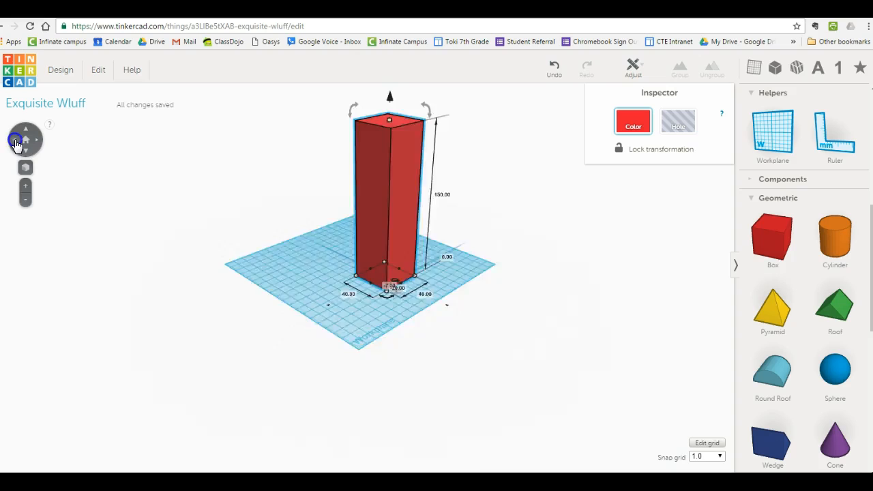
left_click(306, 293)
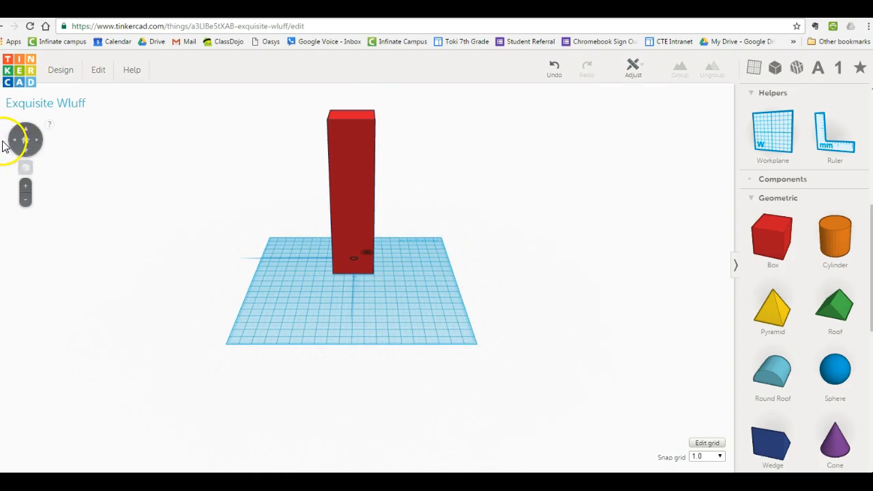
left_click(14, 144)
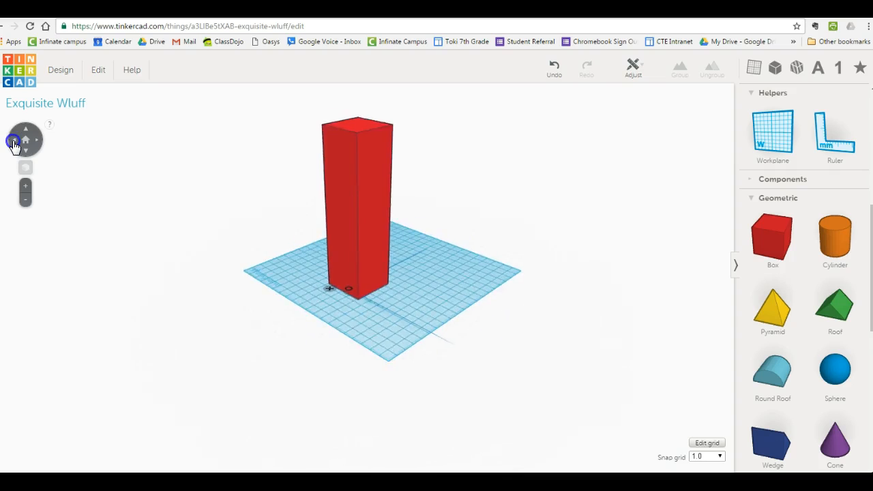
left_click(13, 146)
left_click(15, 147)
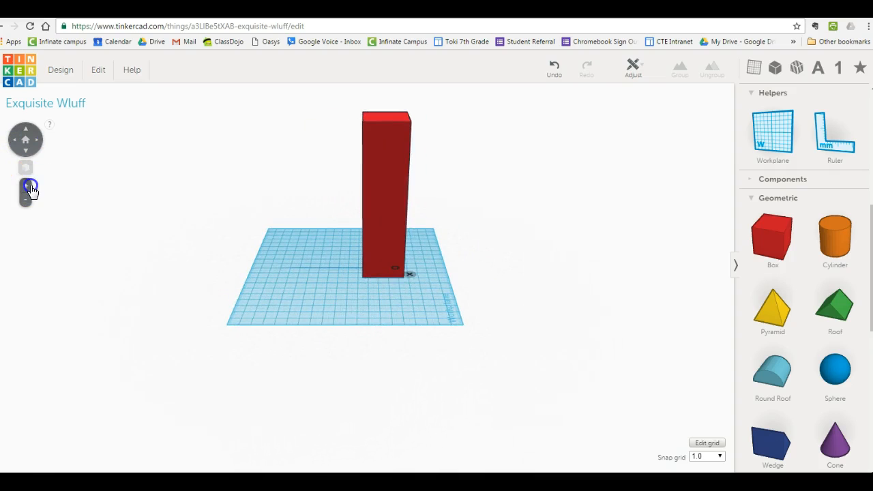
left_click(28, 187)
left_click(28, 188)
left_click(28, 187)
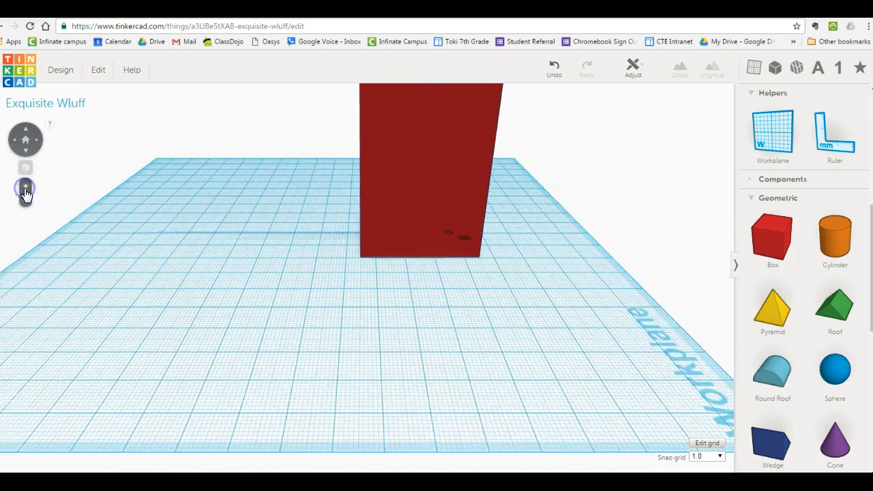
left_click(28, 205)
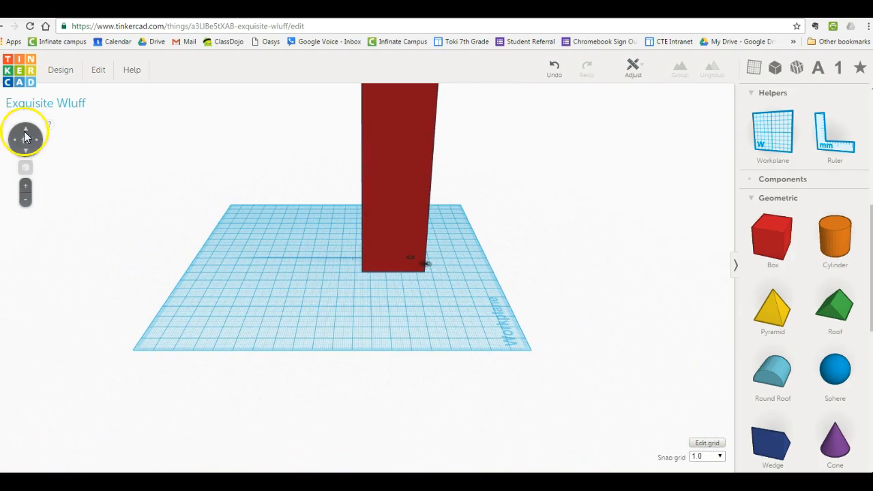
Duplicate the 150 mm tall red box and move the copy beside the original on the workplane.
left_click(25, 139)
left_click(29, 155)
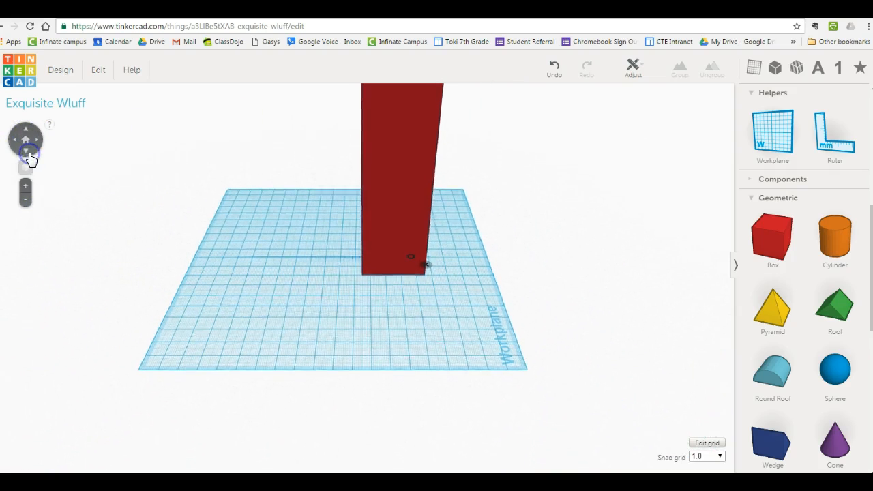
right_click_drag(300, 161, 296, 278)
left_click(19, 146)
left_click(36, 145)
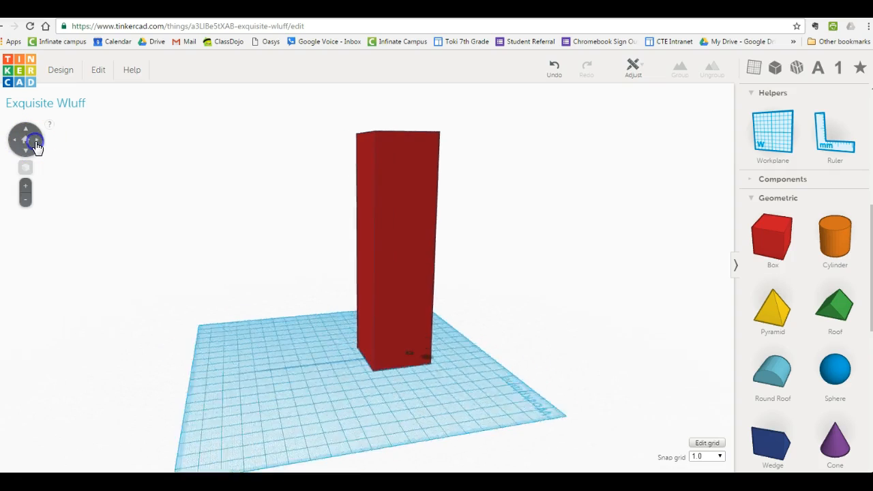
left_click(36, 142)
left_click(35, 141)
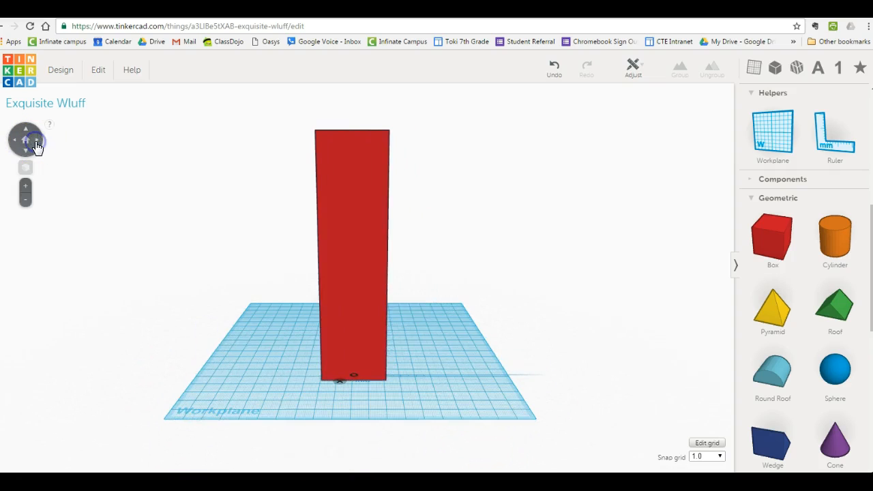
left_click(330, 232)
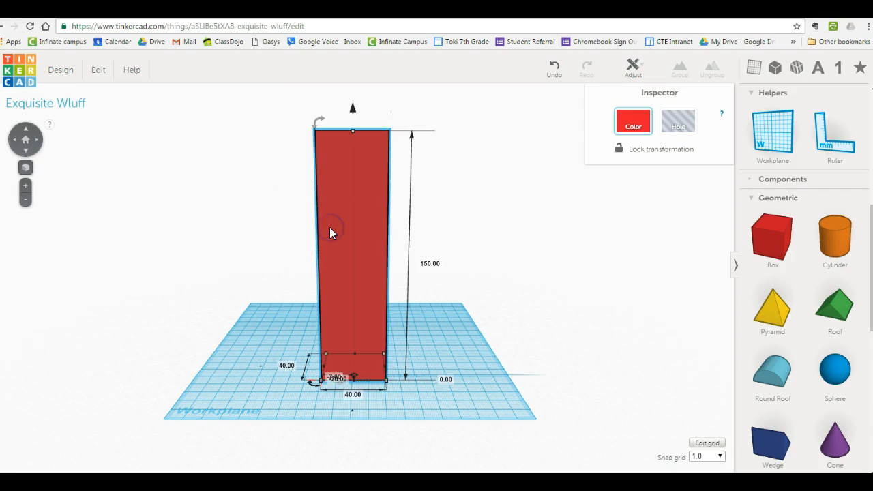
left_click(100, 72)
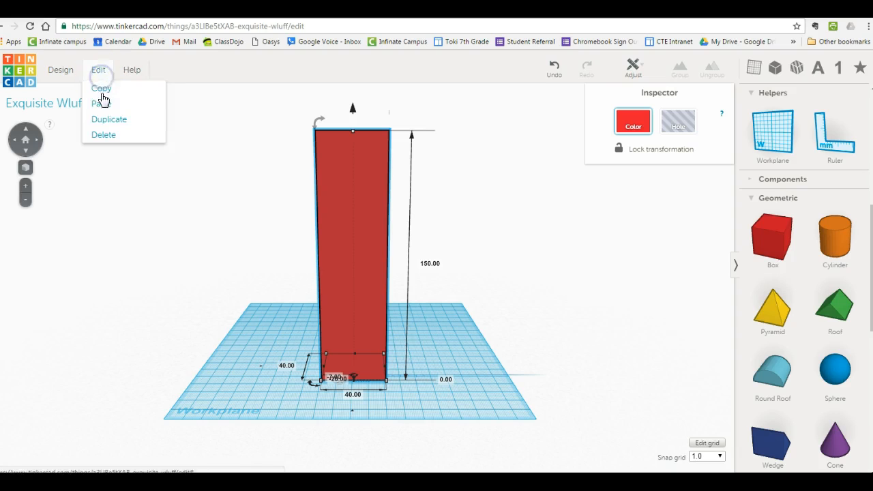
left_click(107, 120)
left_click_drag(351, 209, 245, 206)
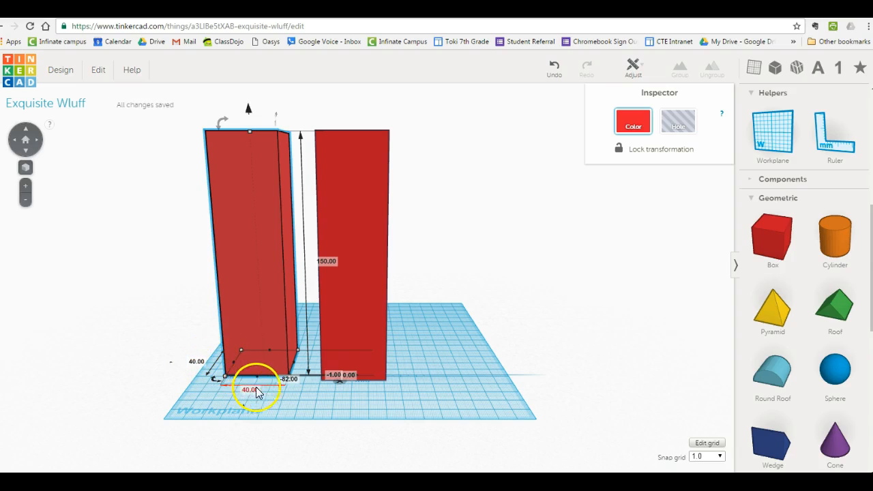
Set the duplicated box's height to 145 mm.
left_click(325, 262)
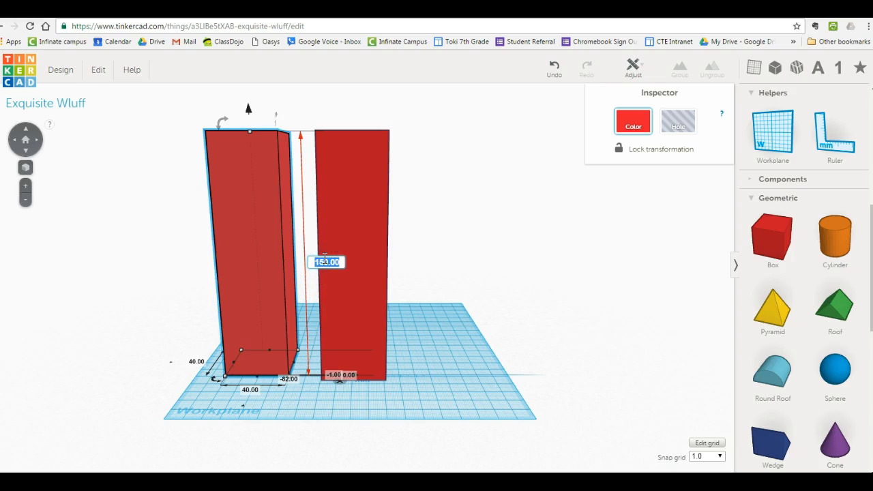
left_click(26, 136)
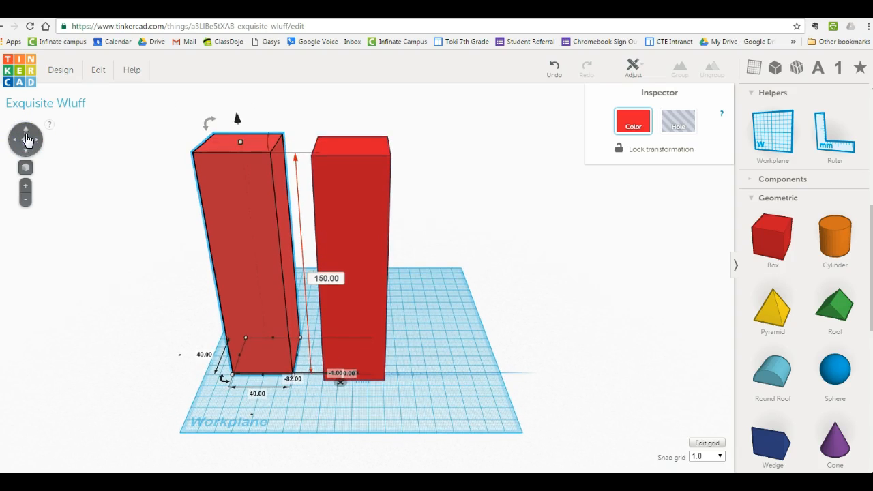
left_click(27, 153)
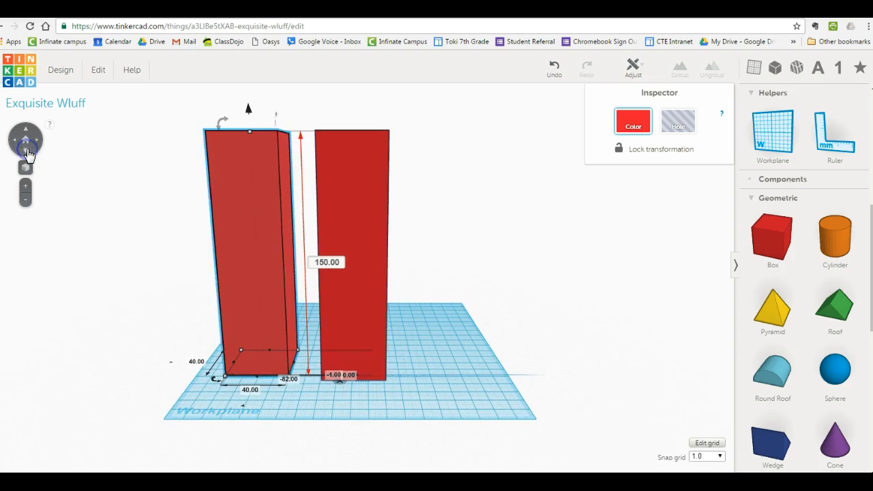
left_click(26, 185)
left_click(296, 248)
left_click_drag(302, 247, 272, 246)
type("14")
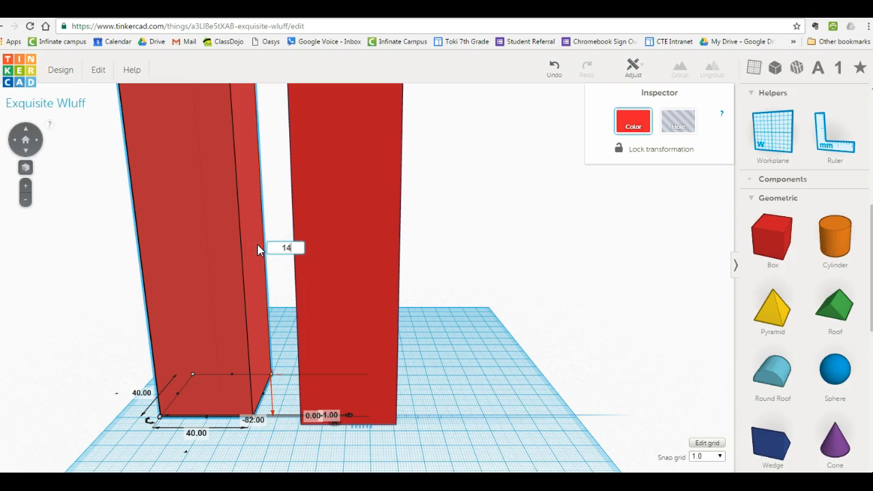
type("5")
left_click(238, 288)
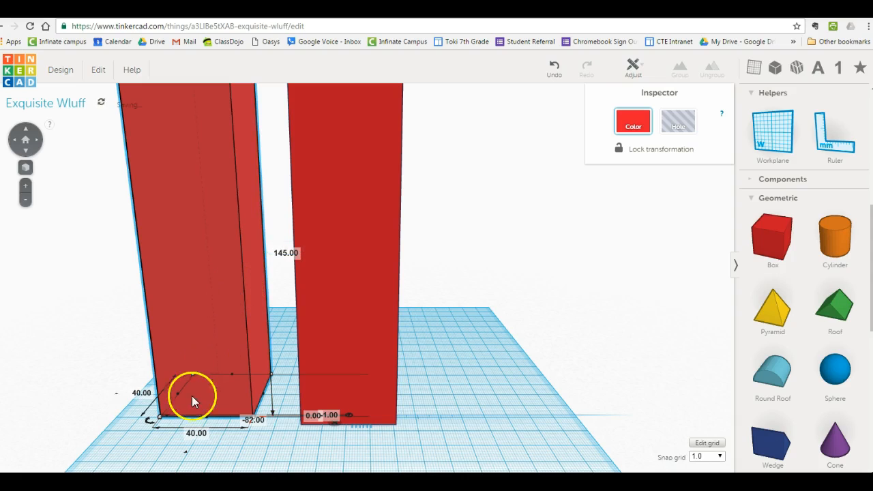
Set the duplicated box's base to 35 by 35 mm.
left_click(143, 393)
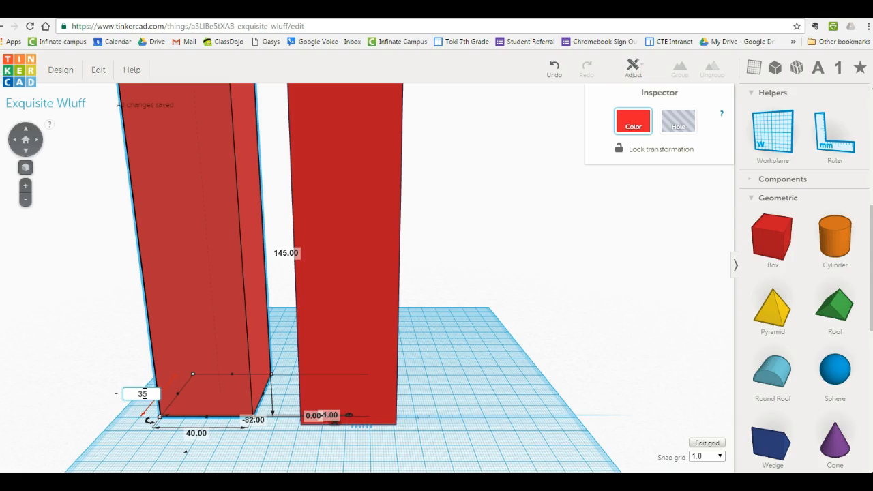
left_click(196, 433)
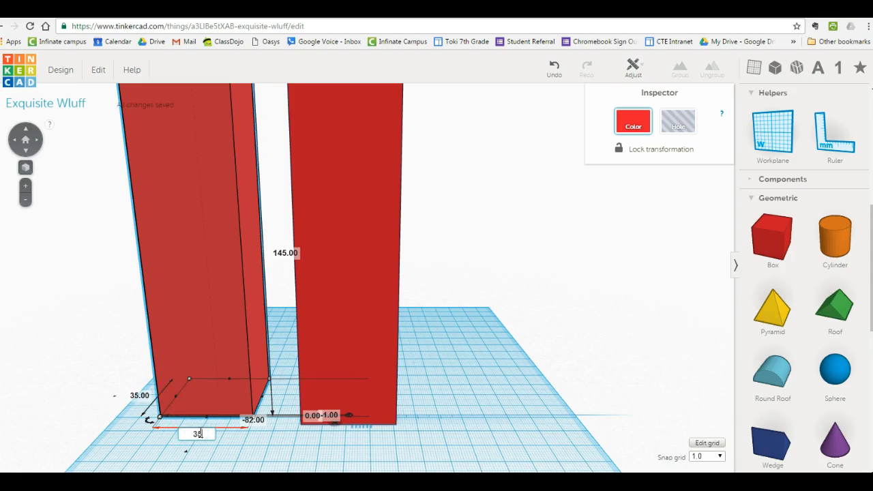
left_click(201, 447)
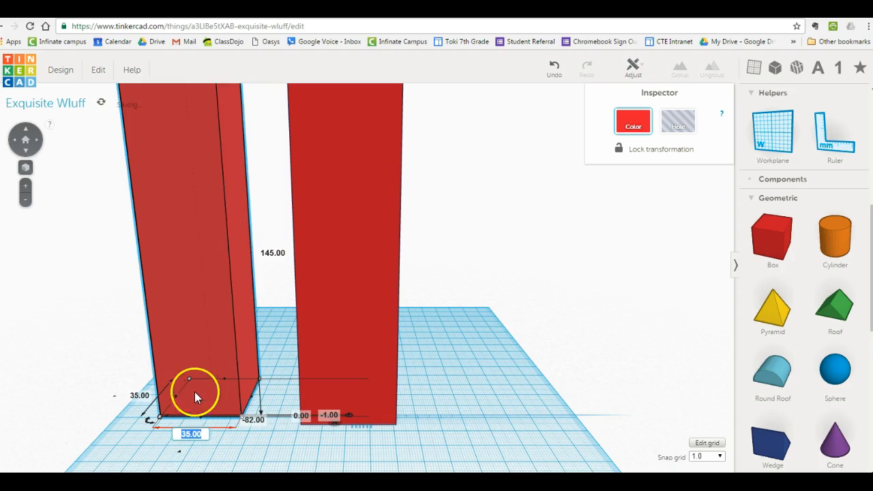
Reposition the smaller box slightly beside the original and turn it into a hole.
left_click_drag(196, 346, 203, 356)
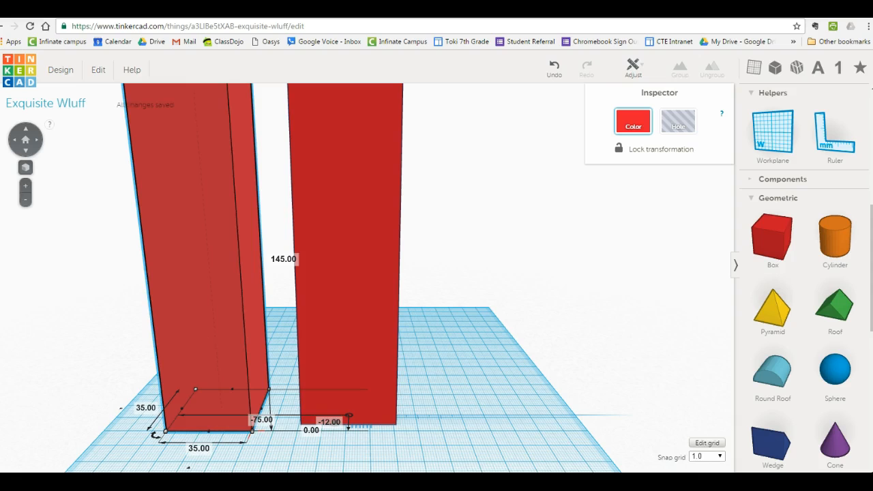
left_click(25, 198)
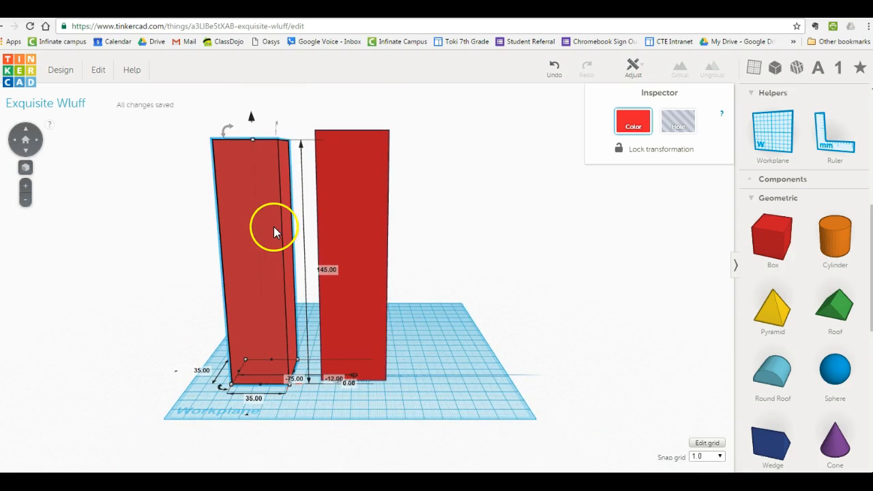
left_click_drag(277, 241, 274, 239)
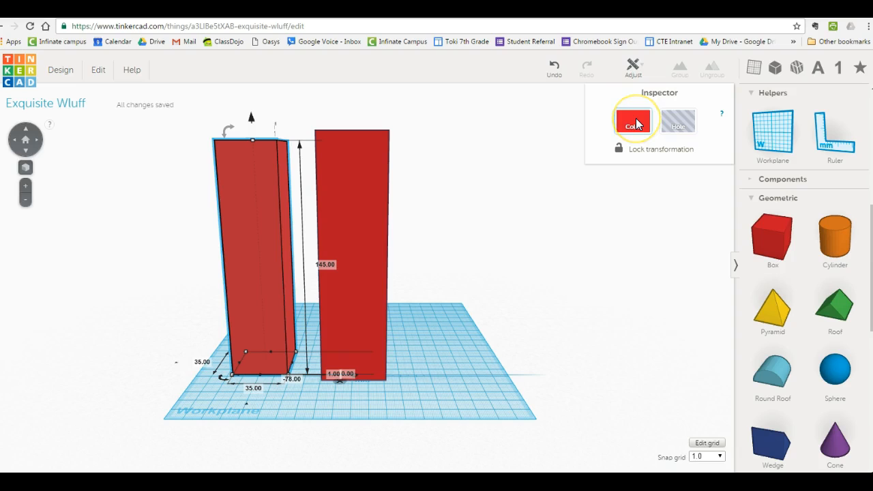
left_click(674, 129)
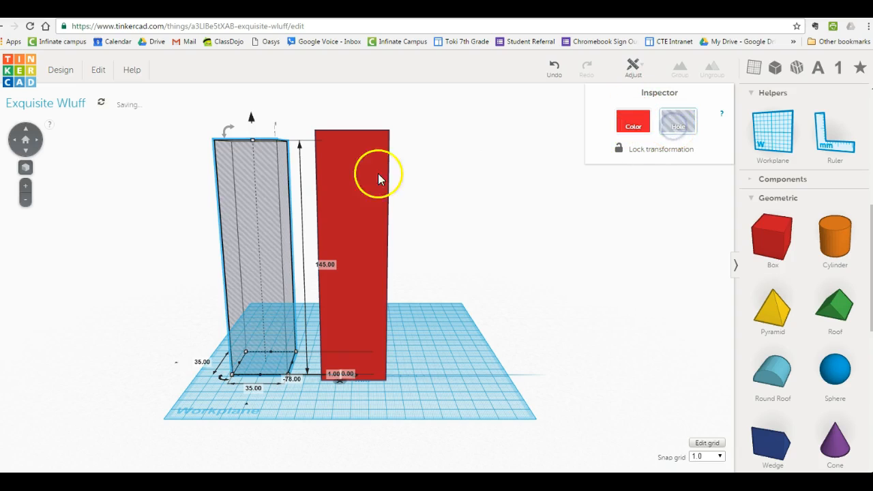
Move the hole box into the front of the red box, centred on its width, and raise it 2 mm above the workplane.
mouse_move(234, 239)
left_mouse_down()
mouse_move(267, 249)
mouse_move(322, 240)
mouse_move(335, 247)
left_mouse_up()
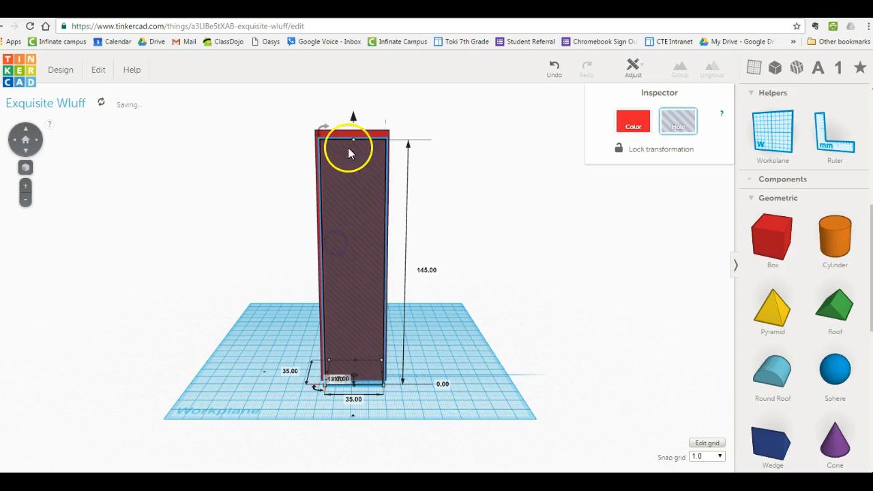
left_click_drag(355, 116, 355, 117)
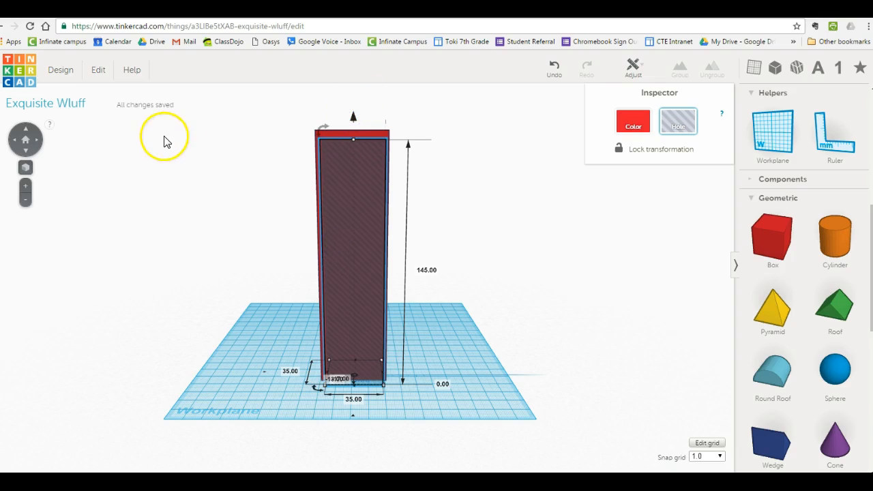
left_click(26, 186)
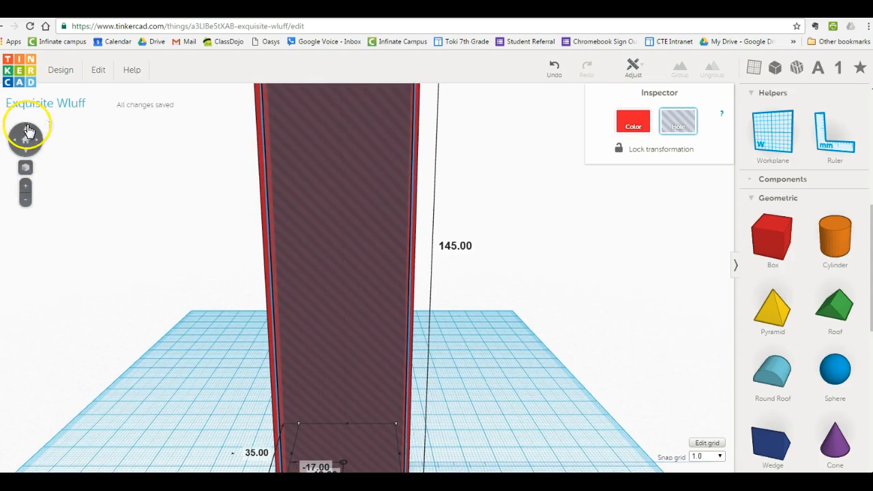
right_click_drag(158, 167, 159, 325)
left_click(275, 277)
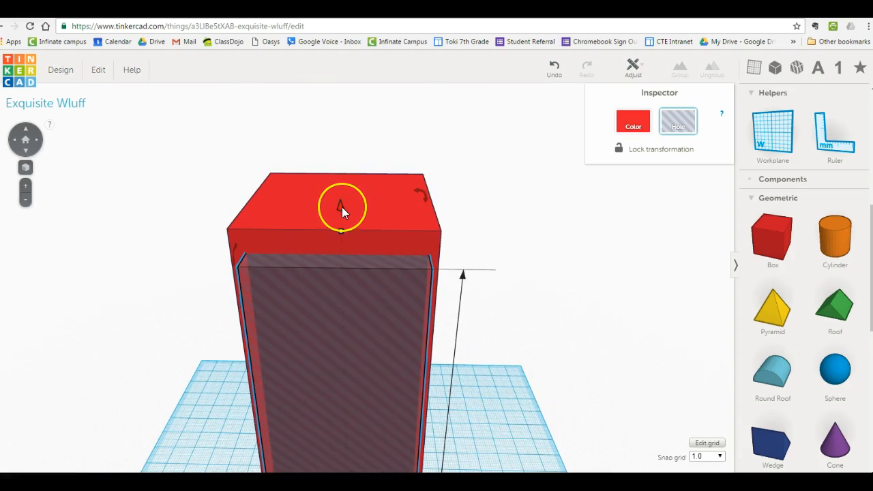
left_click_drag(341, 207, 341, 196)
Examine how the hole box sits inside the red box from the front, above and workplane level, with nothing selected.
left_click(27, 153)
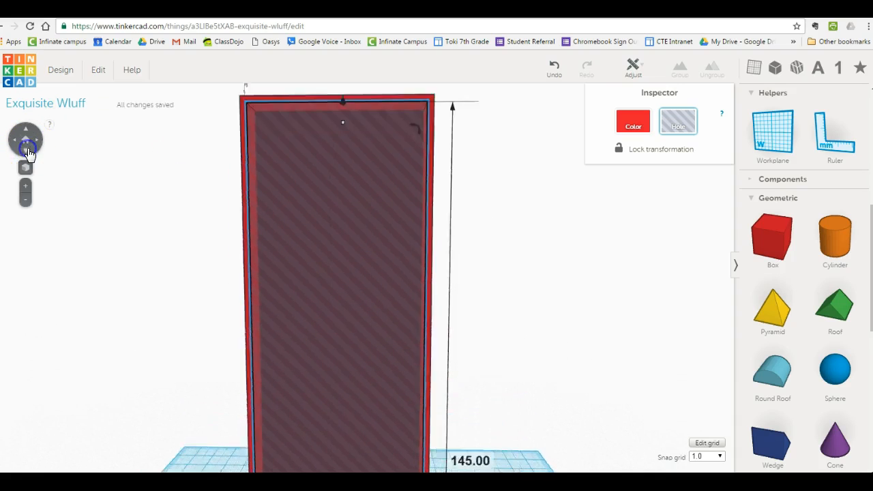
left_click(25, 130)
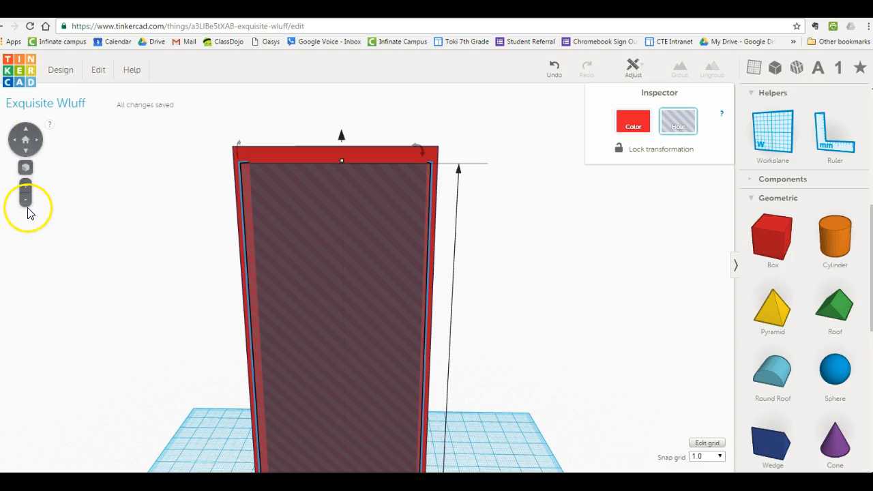
left_click(26, 199)
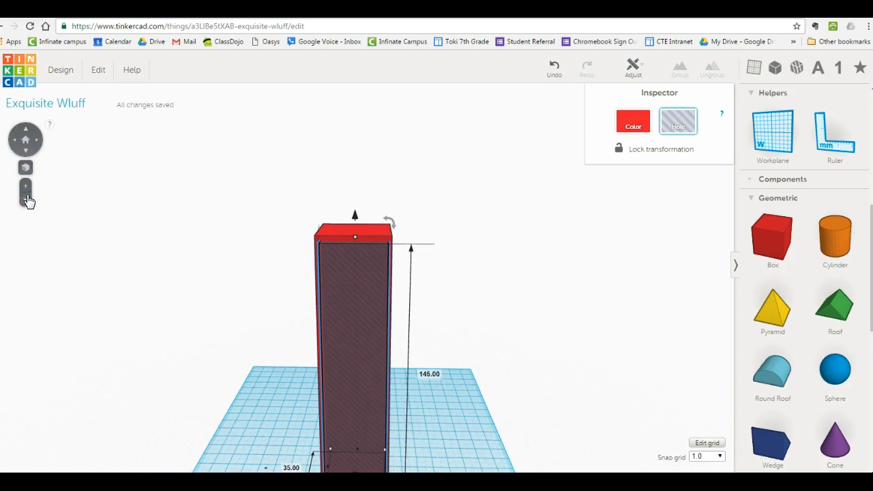
left_click(26, 129)
left_click(28, 154)
right_click_drag(107, 284, 115, 253)
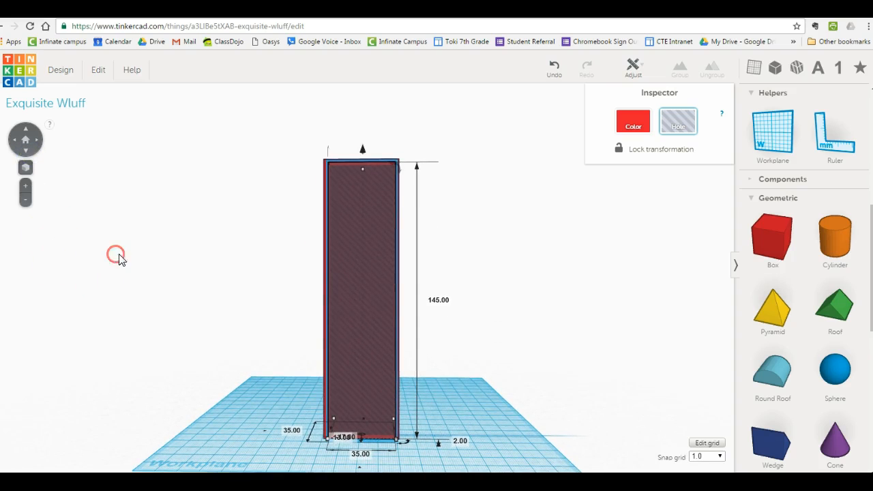
left_click(214, 323)
left_click(377, 378)
left_click(482, 382)
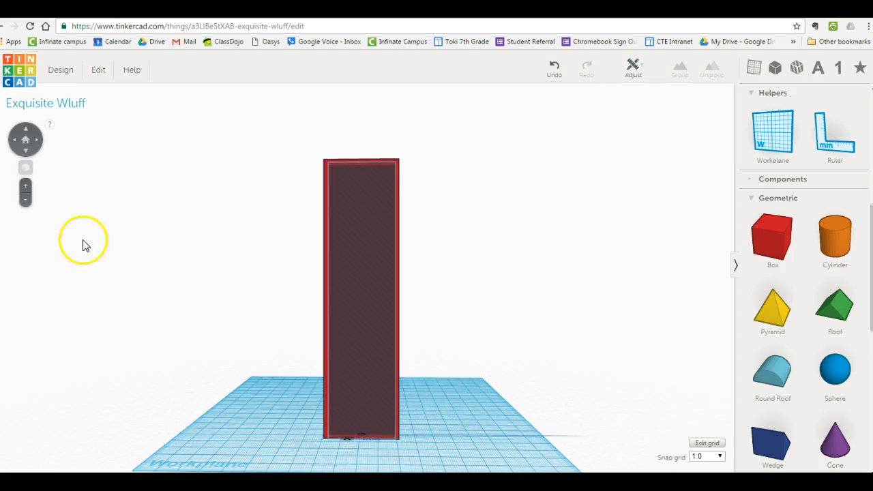
left_click(26, 140)
left_click(27, 154)
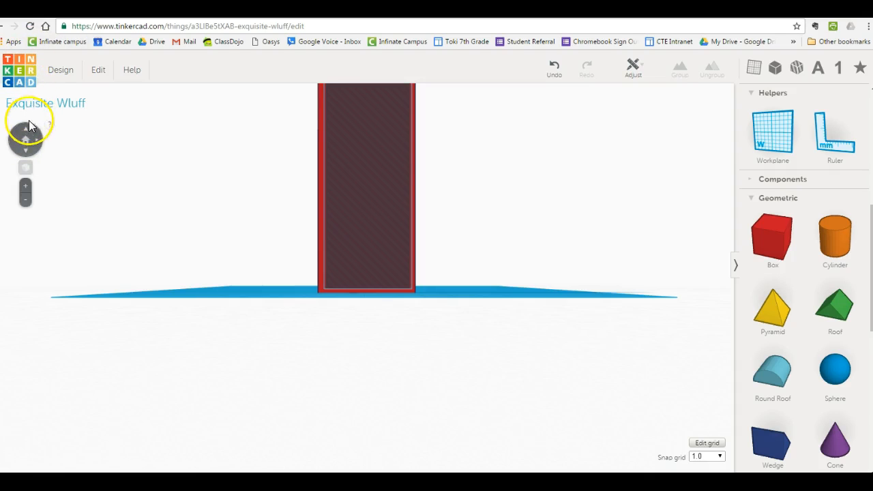
left_click(28, 128)
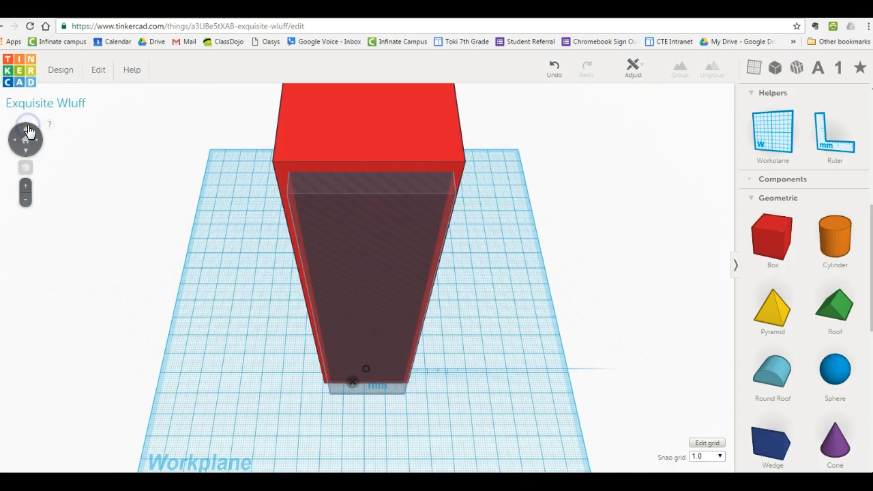
left_click(27, 154)
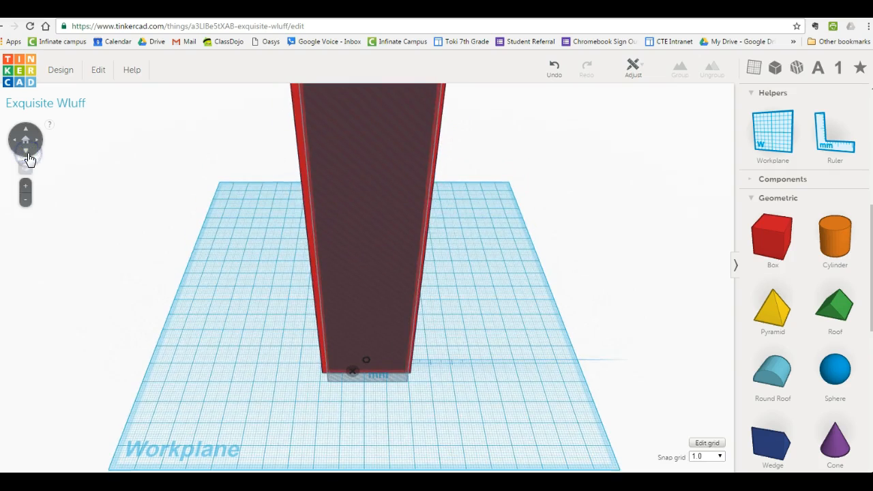
left_click(28, 154)
left_click(27, 198)
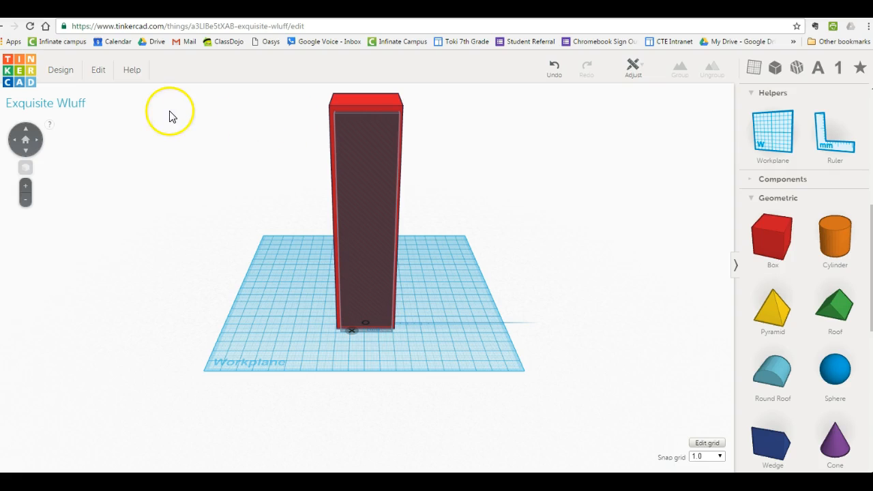
Group the red box with the hole box to cut the opening into its front, leaving nothing selected.
left_click(14, 141)
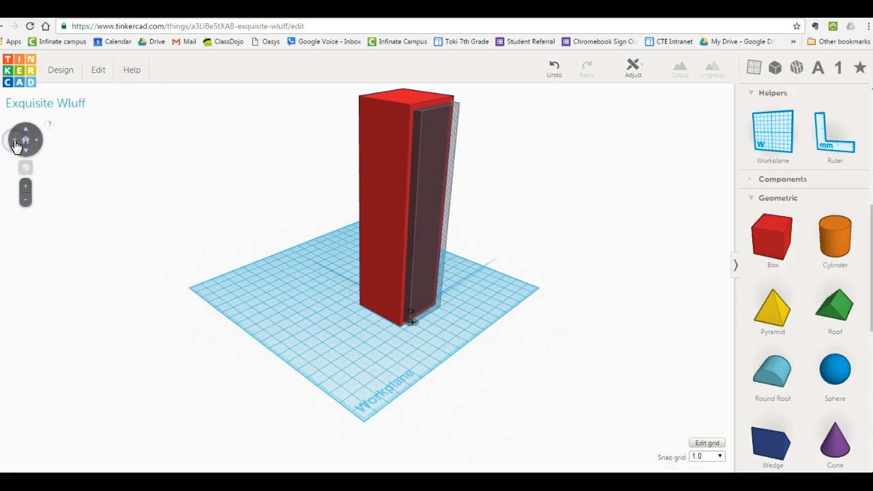
left_click(35, 142)
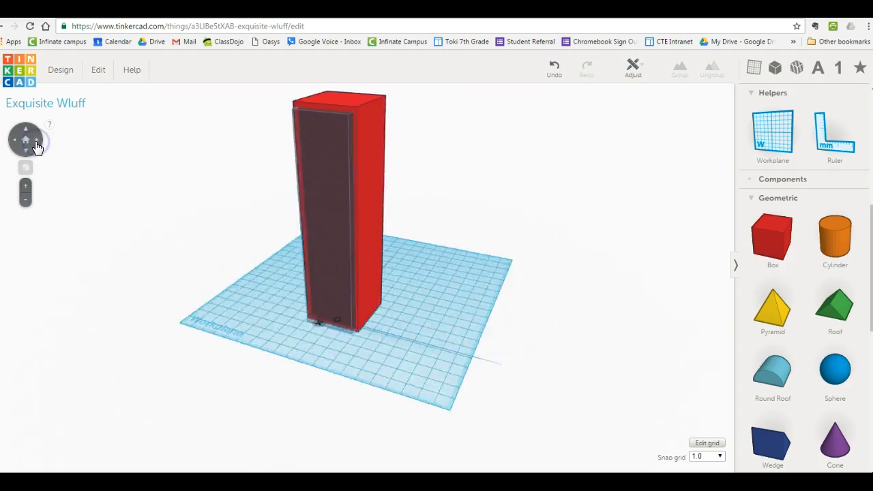
left_click(15, 141)
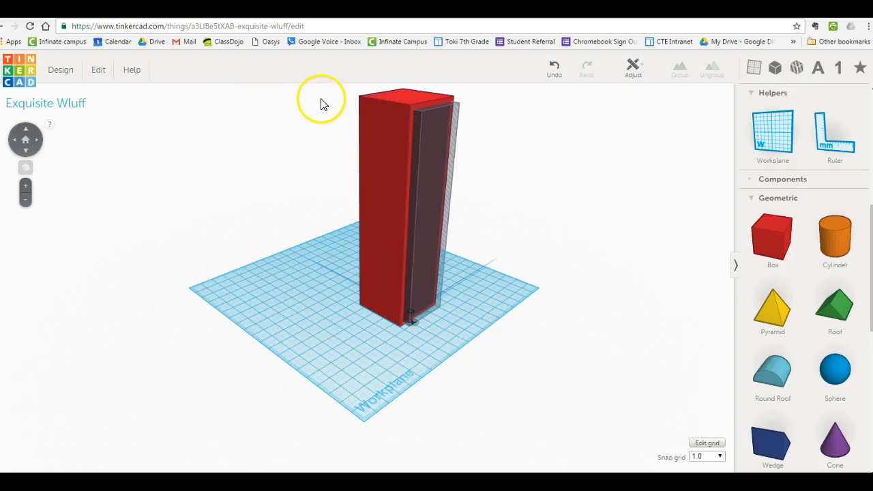
left_click_drag(329, 93, 532, 347)
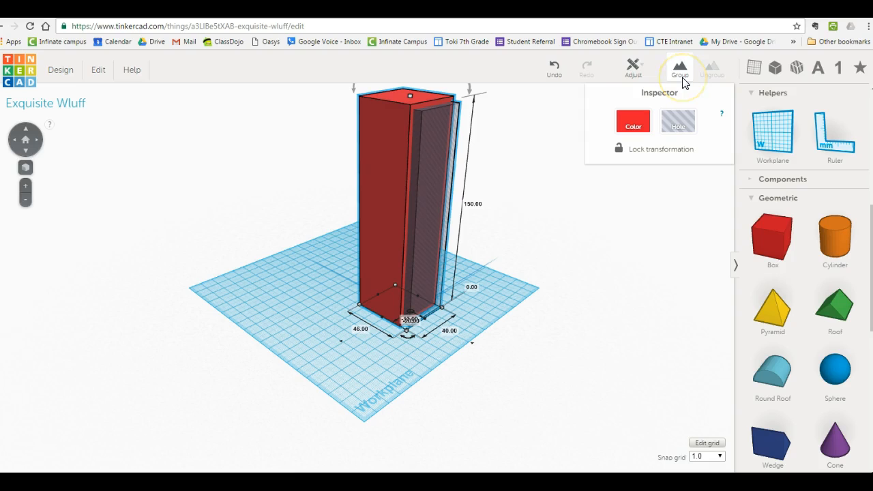
left_click(681, 69)
left_click(402, 275)
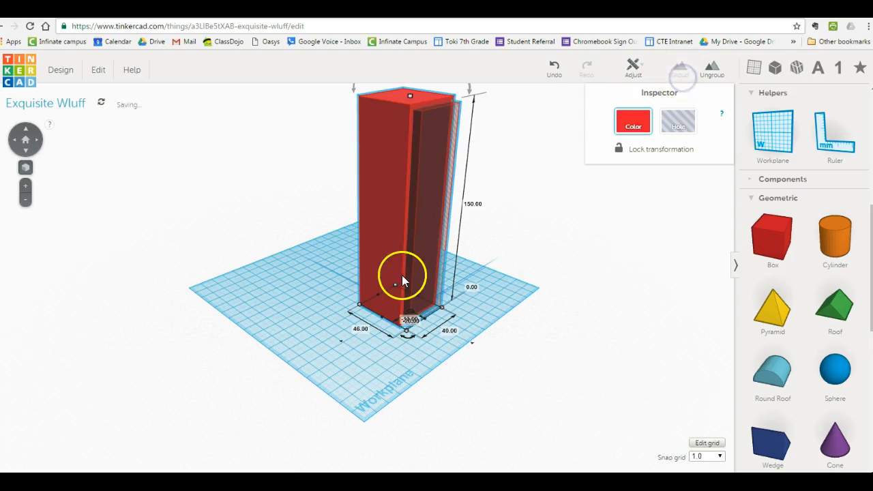
left_click(327, 343)
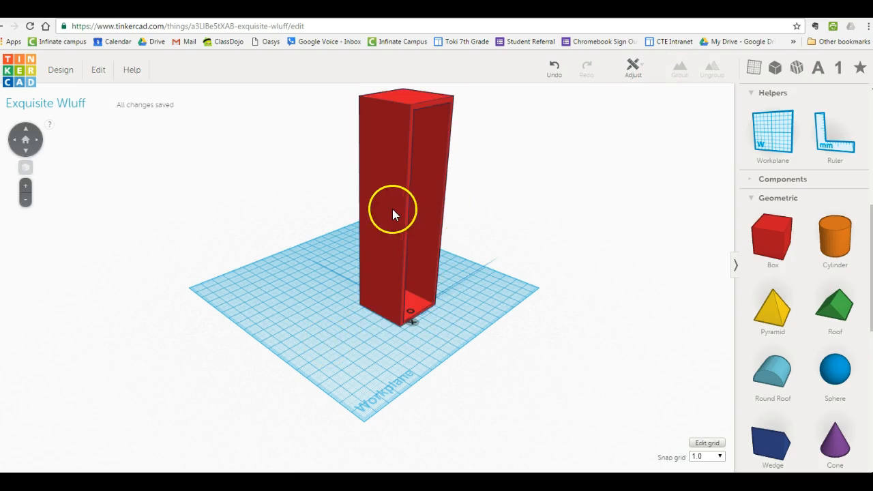
Nudge the hollow box slightly backwards on the workplane, deselect it and check its position from the front.
left_click(393, 214)
key("Left")
key("Left")
key("Left")
key("Left")
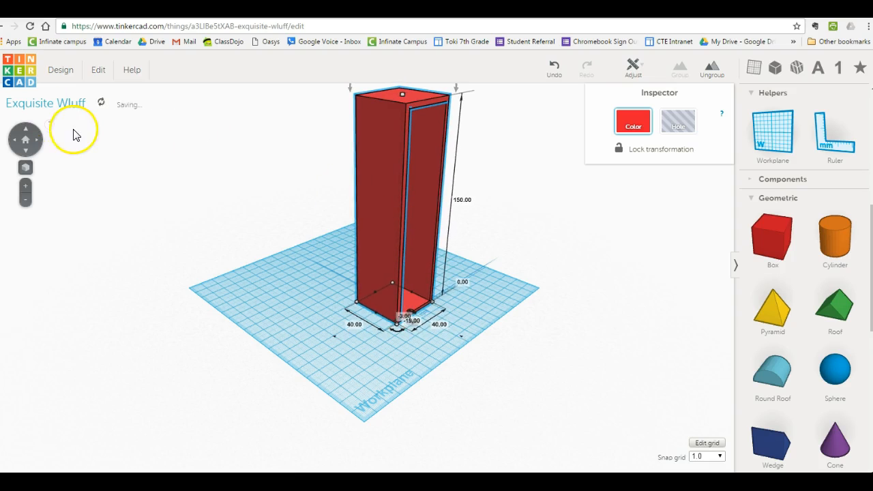
left_click(39, 145)
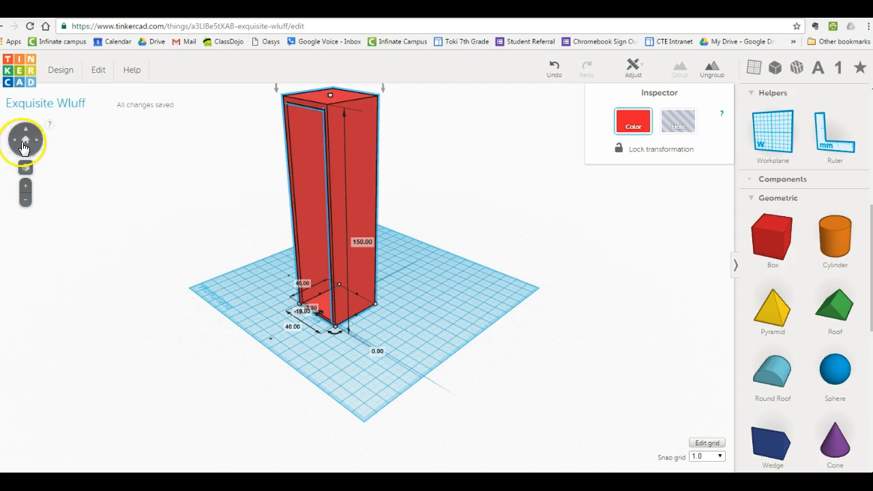
left_click(23, 146)
left_click(260, 289)
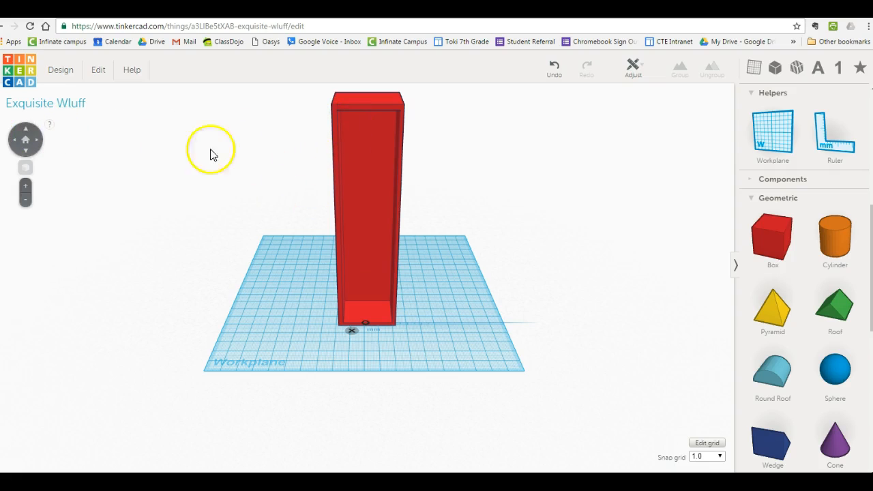
left_click(27, 130)
left_click(26, 149)
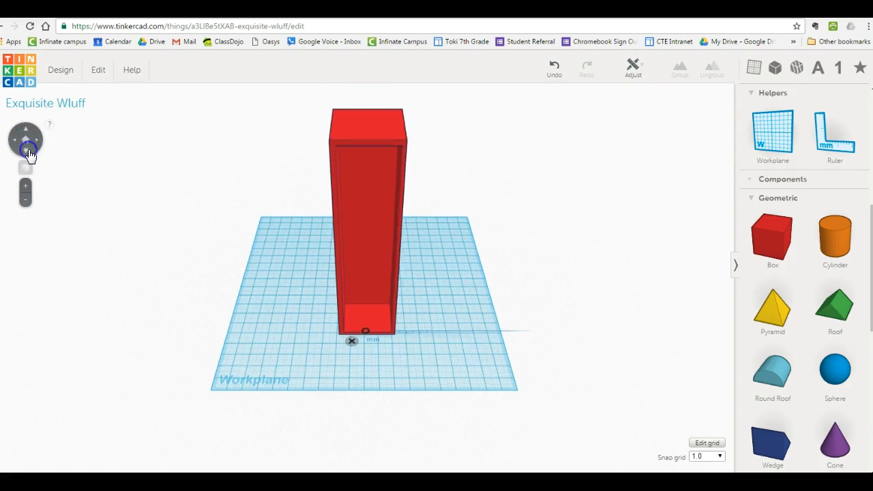
Add a new box to the left of the hollow box and size it 40 by 40 by 40 mm.
left_click(382, 326)
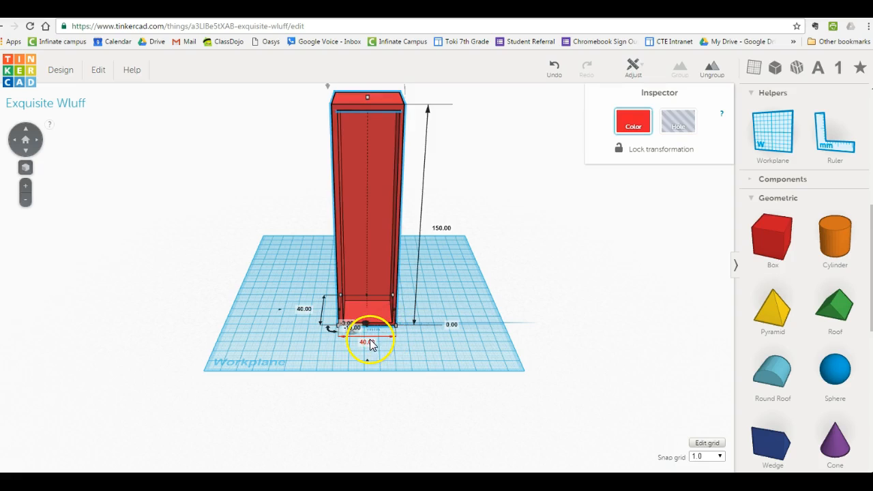
left_click(281, 351)
left_click_drag(770, 236, 272, 310)
left_click(265, 335)
type("40")
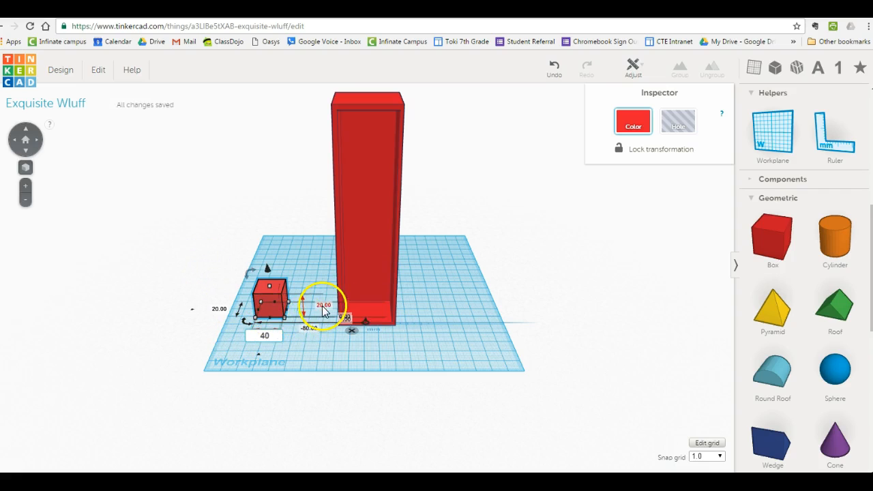
left_click(324, 308)
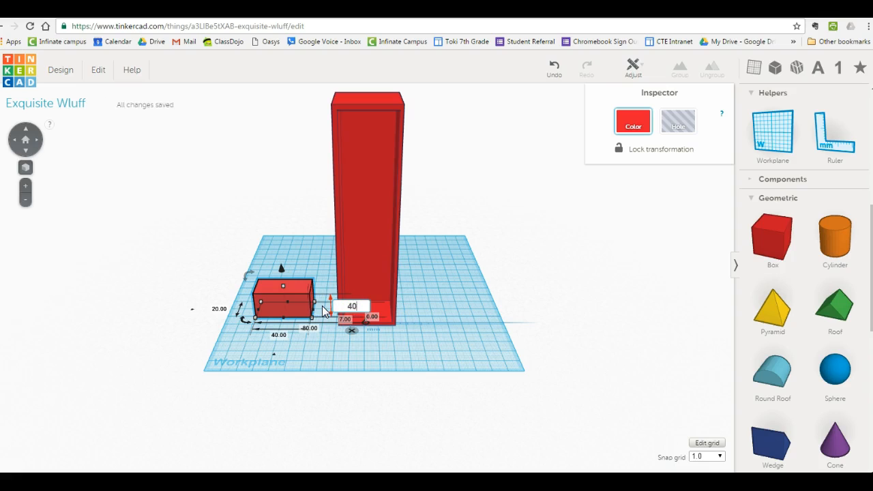
type("40")
key("Return")
left_click(349, 293)
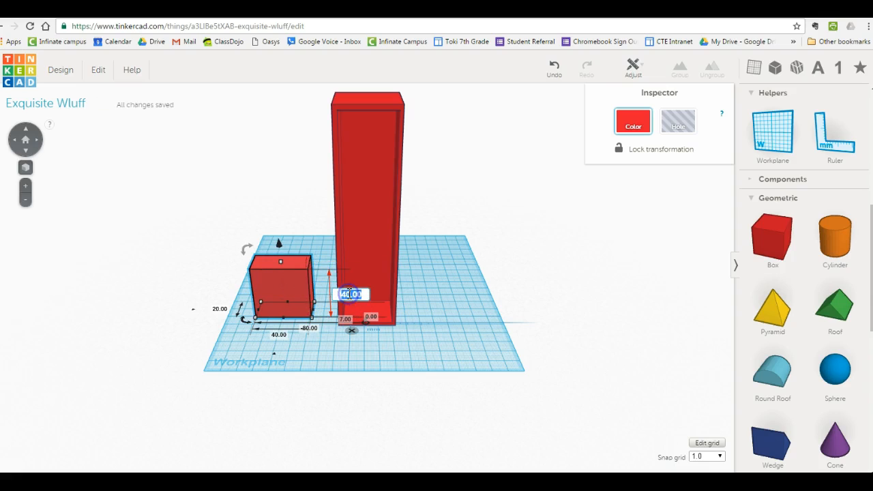
left_click(220, 309)
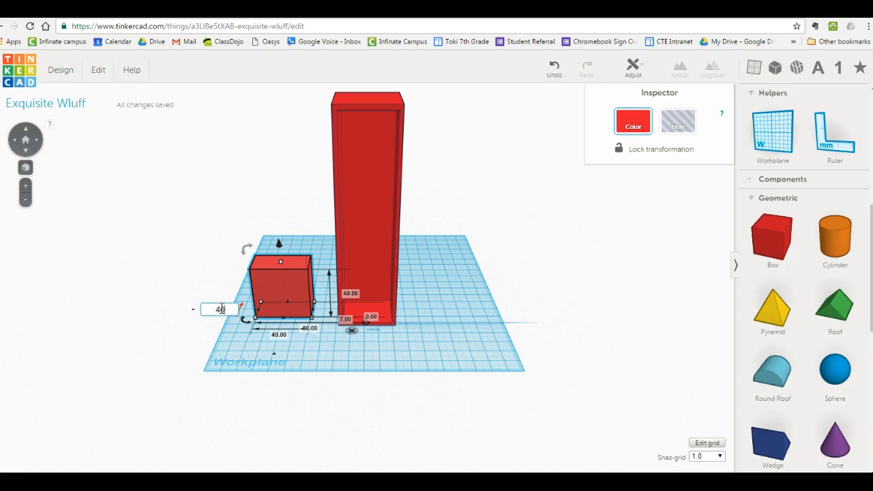
key("Return")
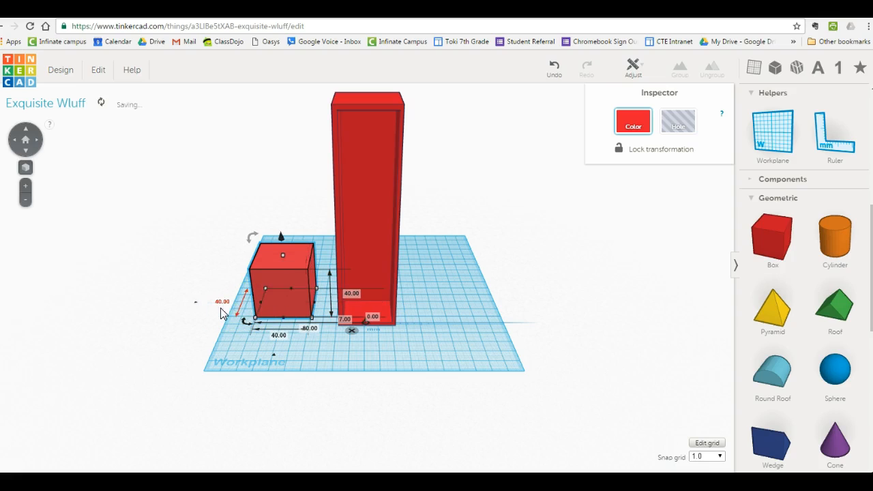
Set the new box's height to 5 mm and place it as a shelf in the upper part of the hollow box.
left_click(348, 295)
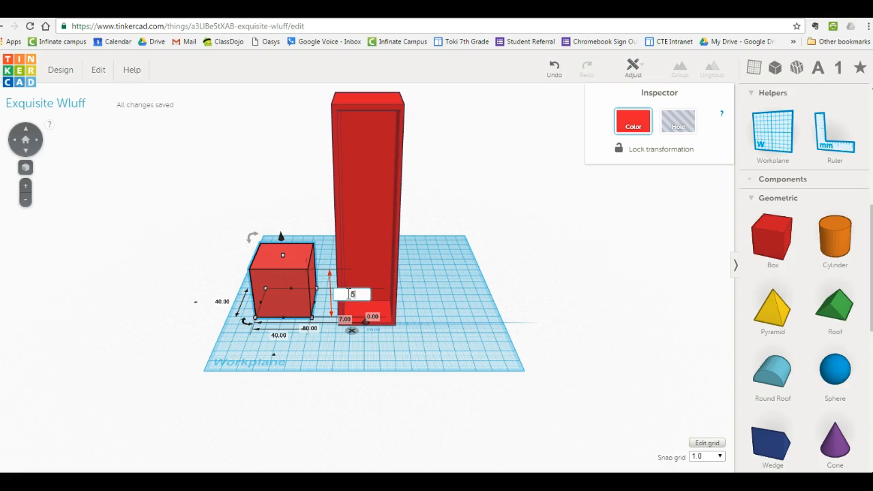
type("5")
key("Return")
left_click_drag(328, 307, 360, 117)
left_click(292, 148)
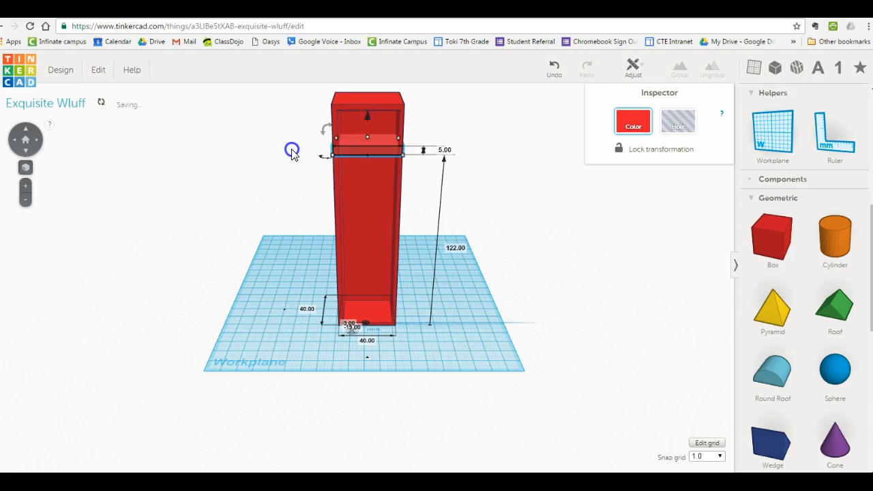
Examine how the shelf sits in the hollow box from the front, back and both sides.
left_click(18, 143)
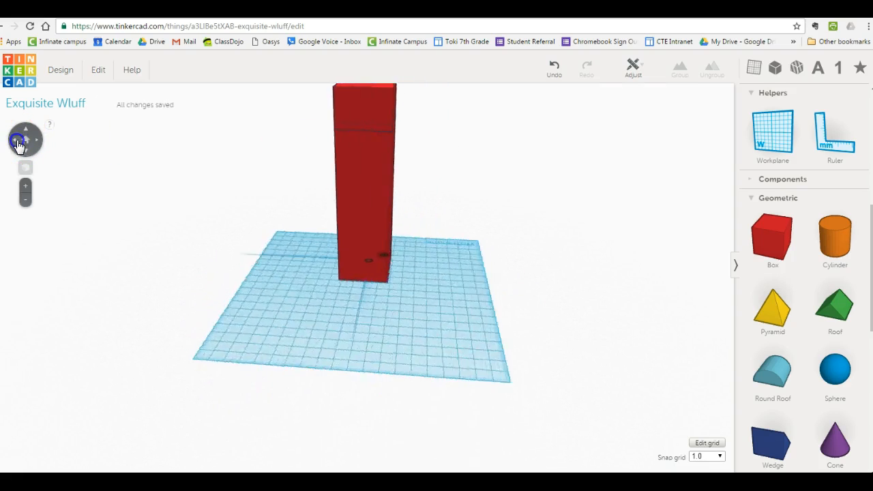
left_click(324, 143)
left_click(20, 142)
left_click(34, 145)
left_click(268, 141)
left_click(320, 143)
left_click(254, 190)
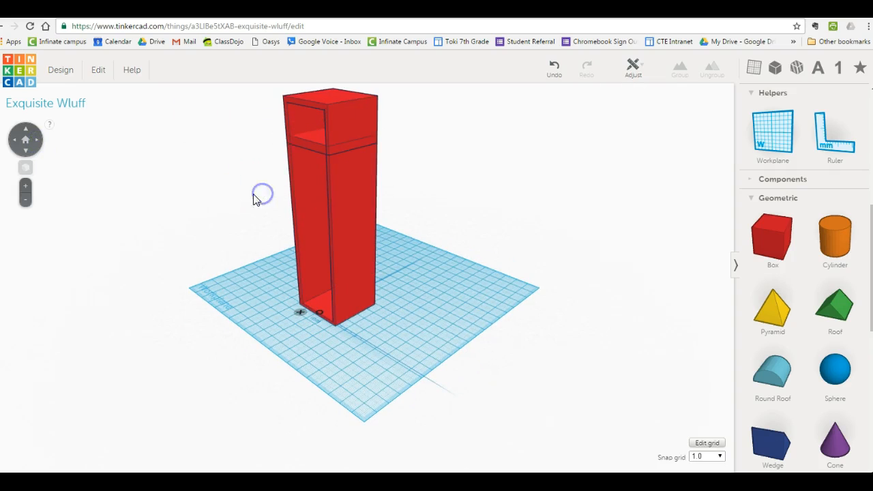
left_click(19, 143)
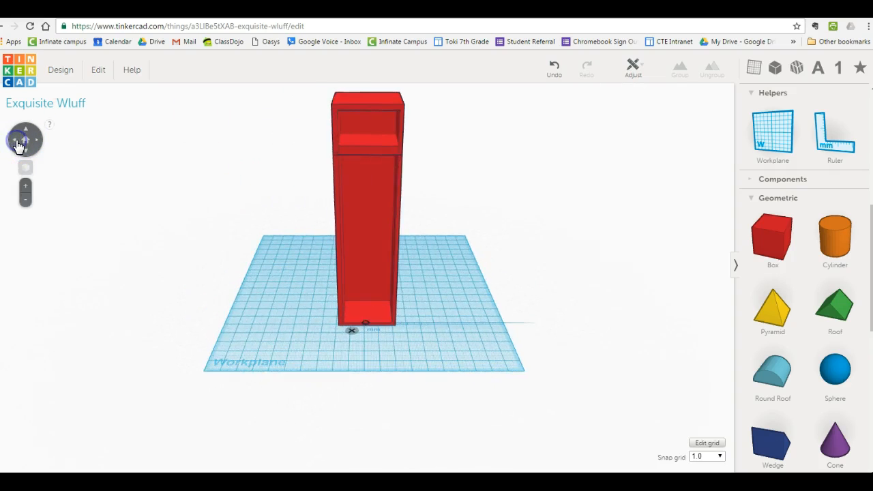
left_click(19, 143)
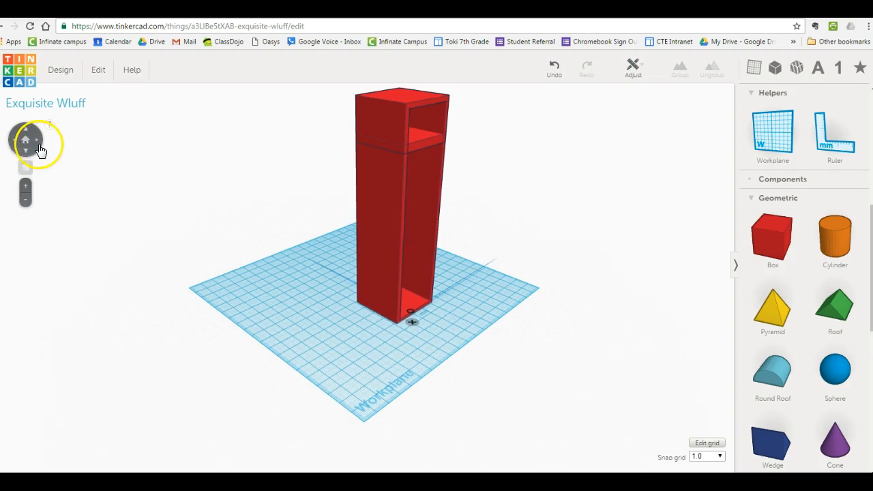
left_click(40, 150)
left_click(39, 142)
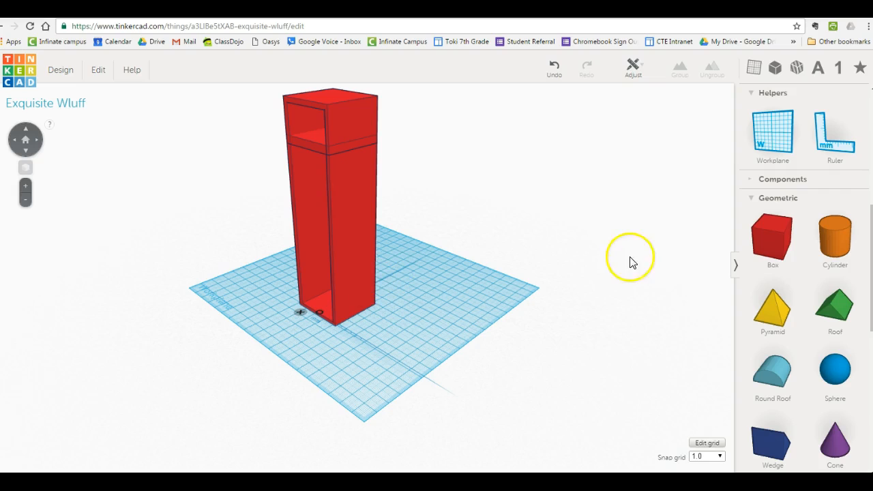
Add another box beside the hollow box and set its length to 40 mm and its height to 5 mm.
left_click_drag(779, 247, 370, 338)
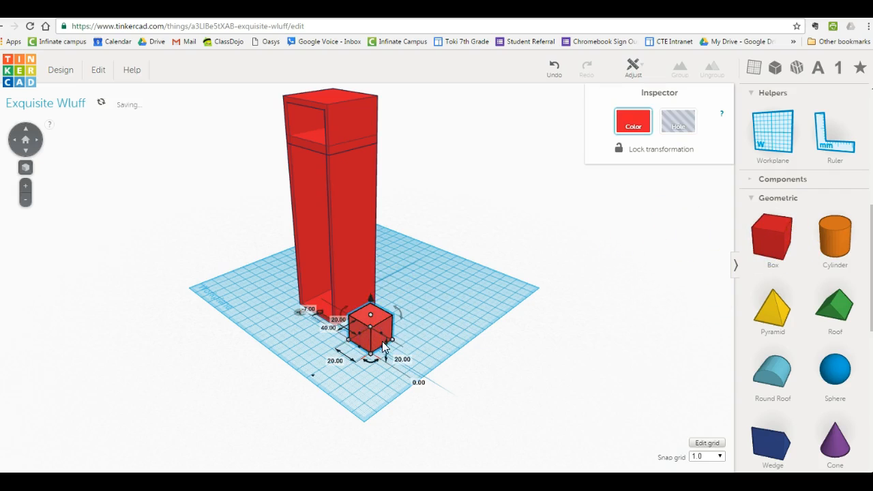
left_click(338, 359)
type("40")
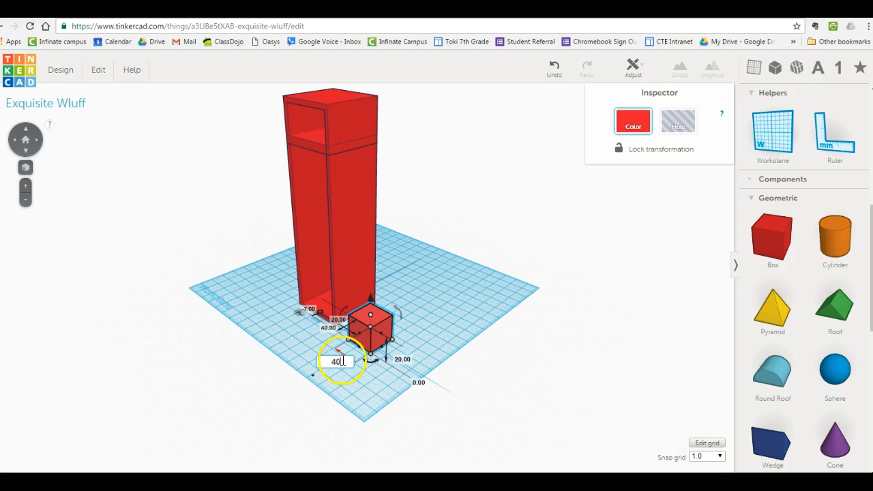
key("Tab")
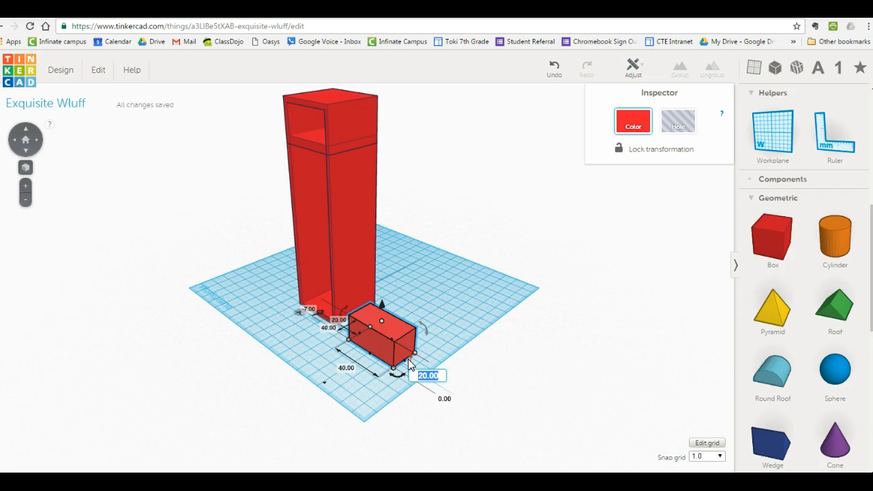
key("Return")
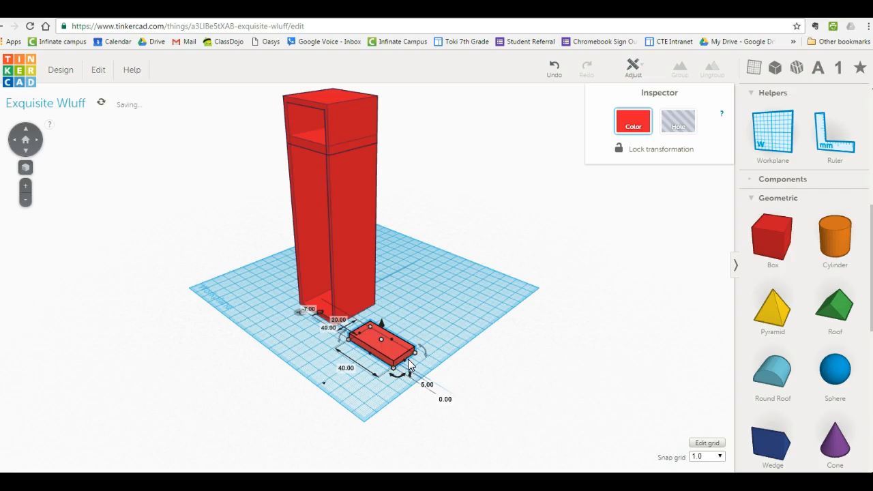
Set the new box's thickness to 5 mm and its height to 150 mm to form a tall door panel.
left_click(336, 321)
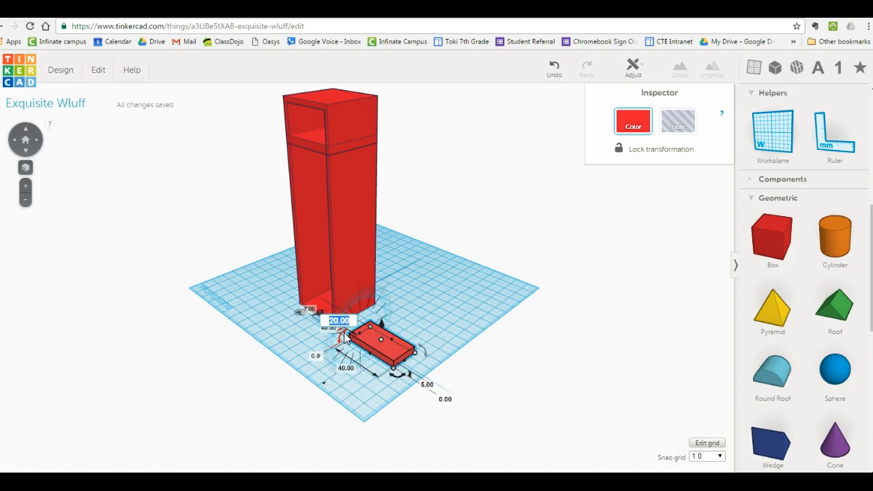
type("5")
key("Return")
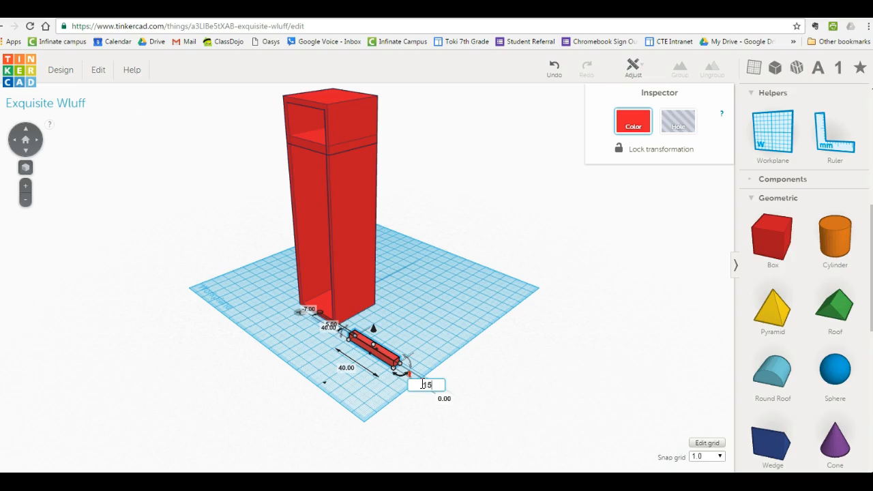
key("Return")
left_click(424, 373)
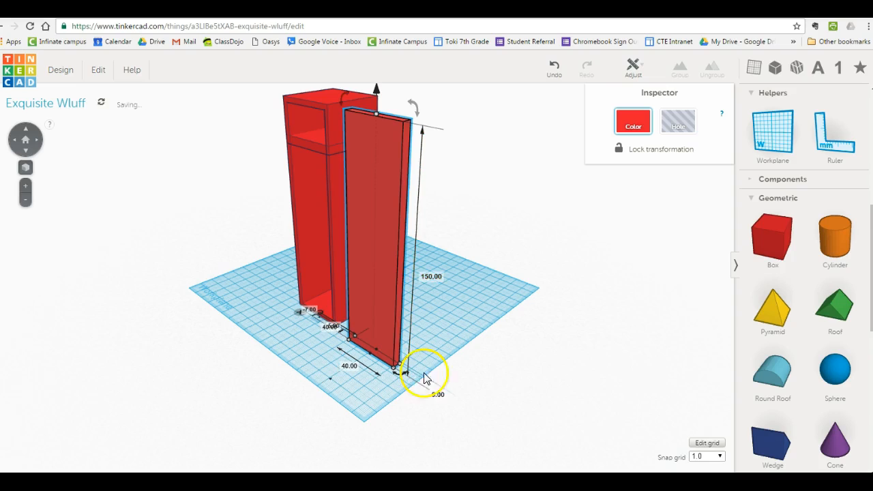
Move the tall panel against the left side of the hollow box, in line with its open front.
left_click_drag(374, 296, 282, 244)
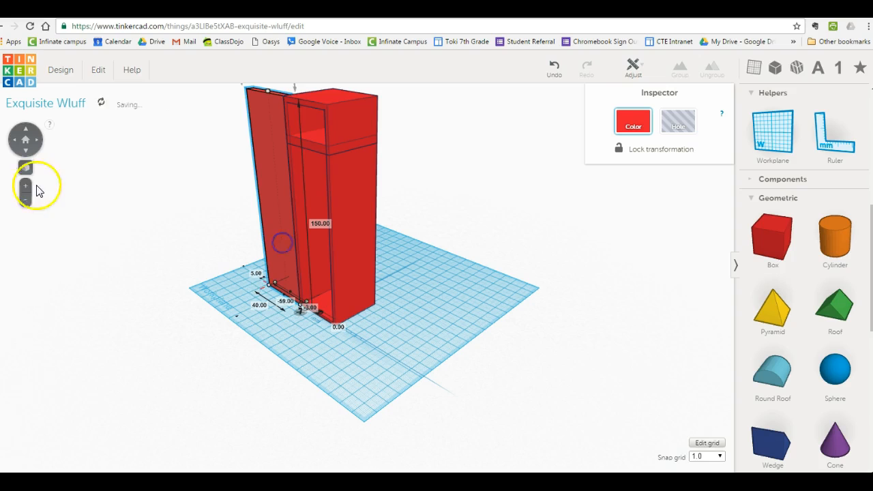
left_click_drag(13, 142, 13, 143)
left_click(13, 142)
left_click(13, 142)
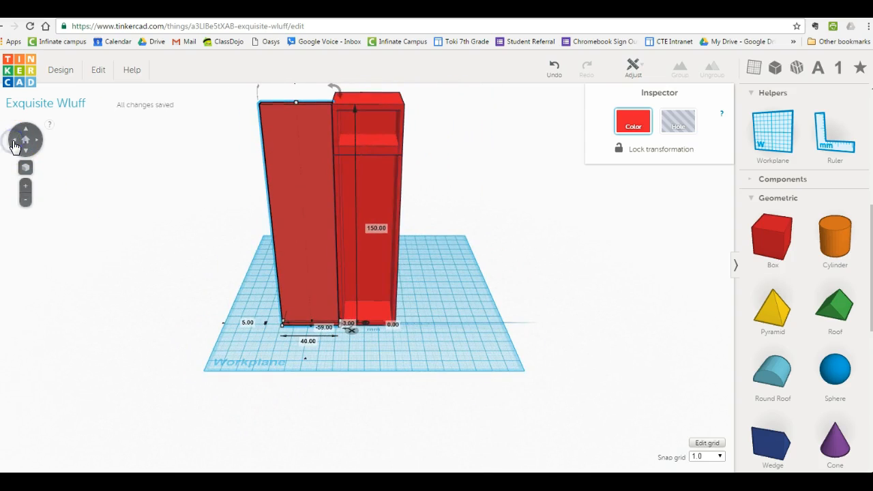
left_click(284, 205)
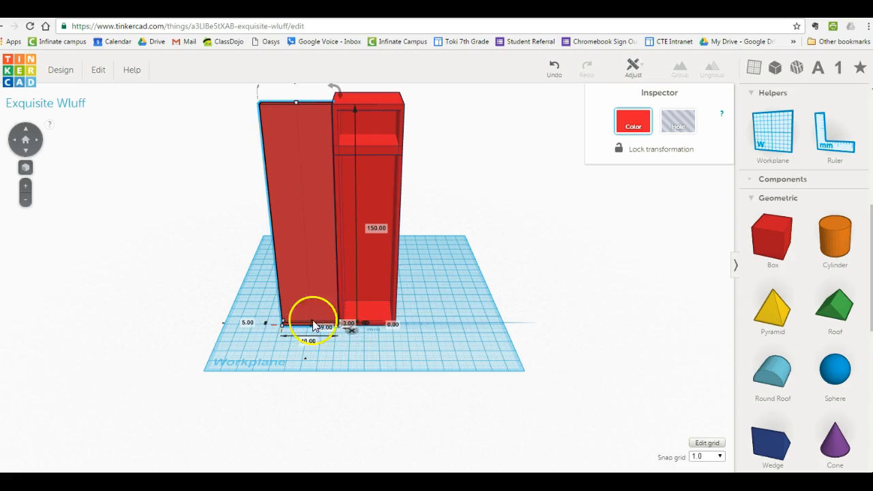
Remove the ruler and rotate the door panel about its vertical axis so it stands open at the hollow box's left front edge.
left_click(350, 330)
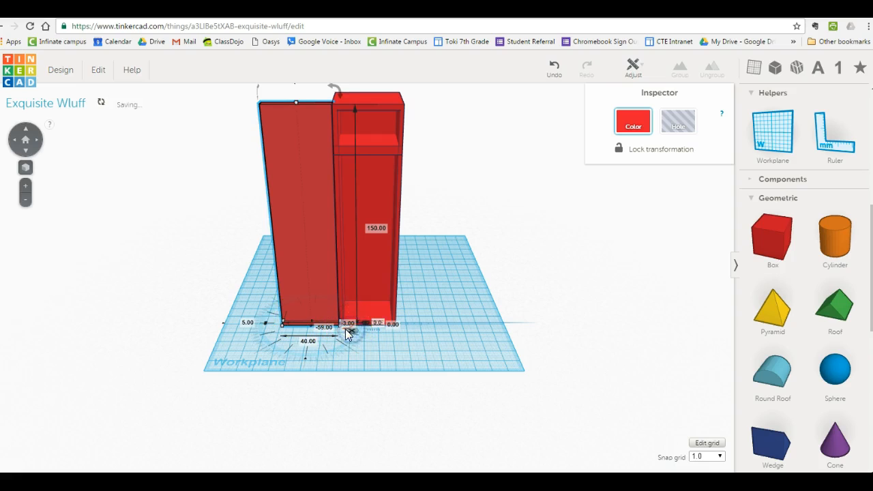
mouse_move(346, 324)
left_mouse_down()
mouse_move(346, 337)
mouse_move(354, 302)
mouse_move(352, 325)
mouse_move(357, 306)
mouse_move(329, 320)
left_mouse_up()
left_click(250, 341)
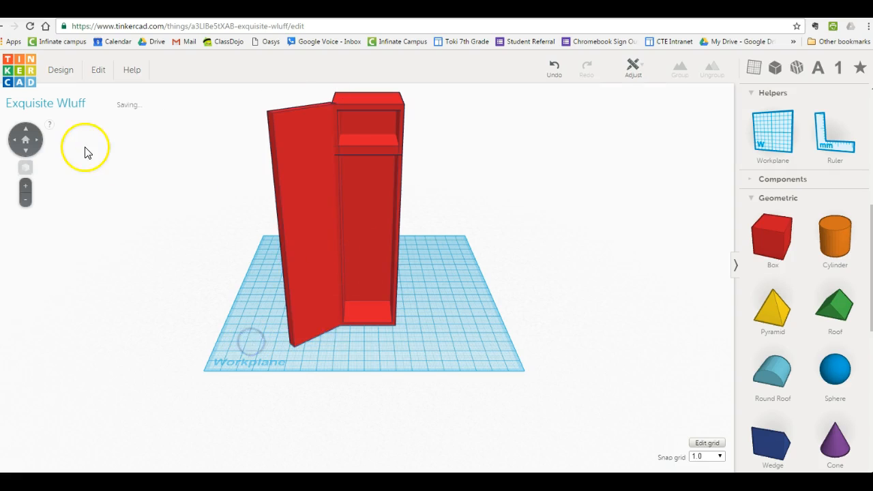
left_click(36, 141)
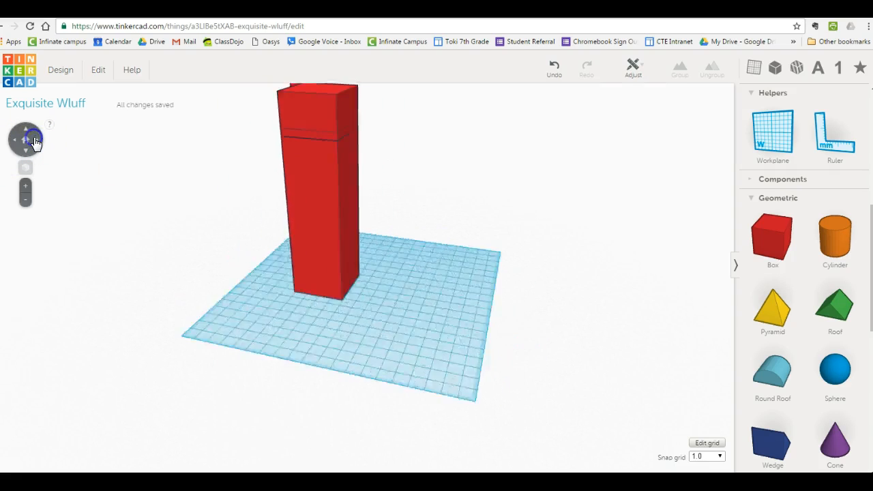
left_click(36, 141)
left_click(36, 140)
left_click(15, 140)
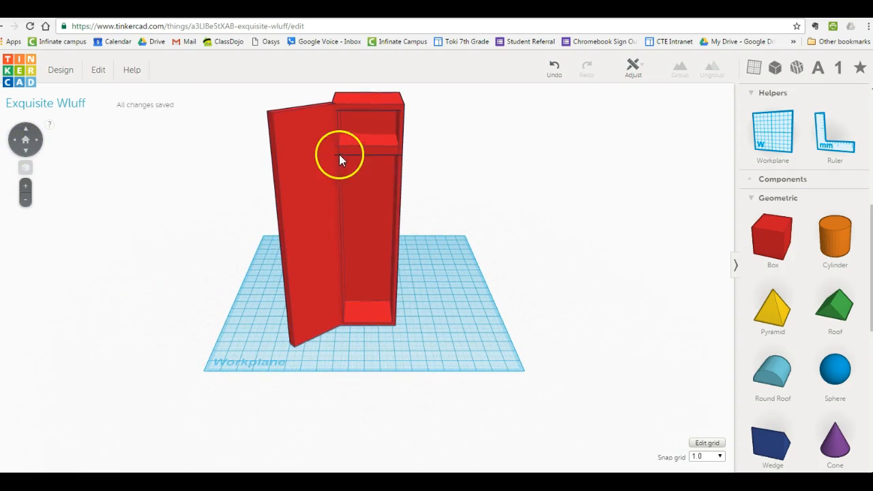
Add a new box on the workplane beside the locker, dimension it with the ruler and set its length to 30 mm.
left_click_drag(773, 219, 474, 342)
left_click(824, 141)
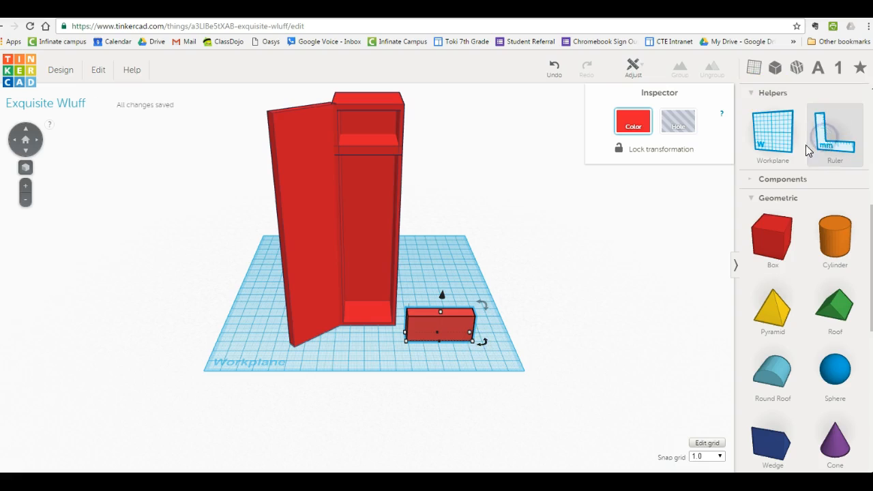
left_click(447, 333)
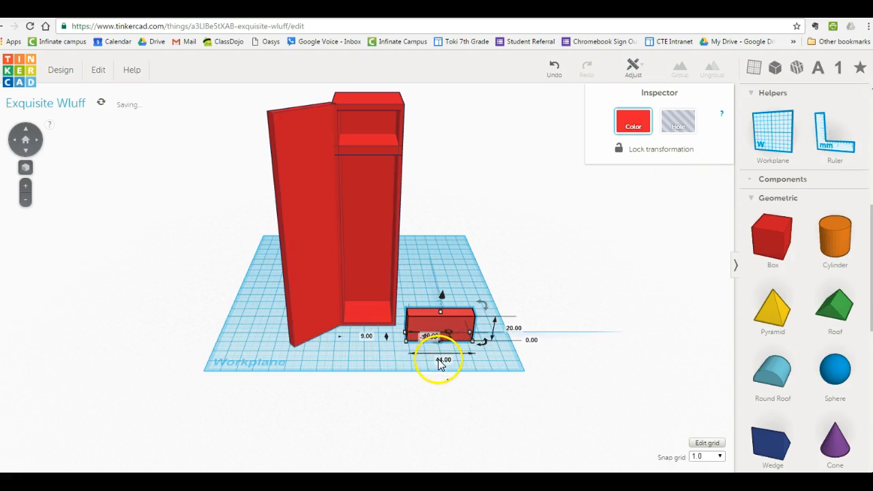
left_click(444, 360)
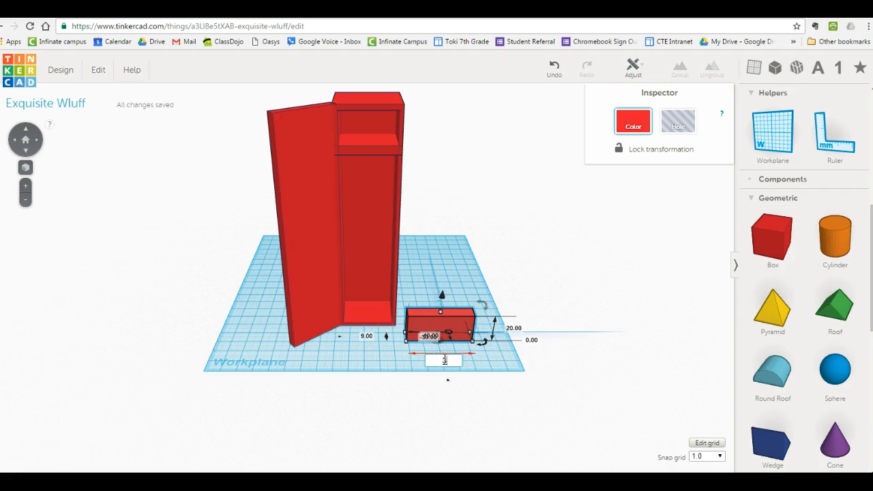
type("30")
Set the small box's height and thickness to 5 mm each to form a thin bar.
left_click(510, 328)
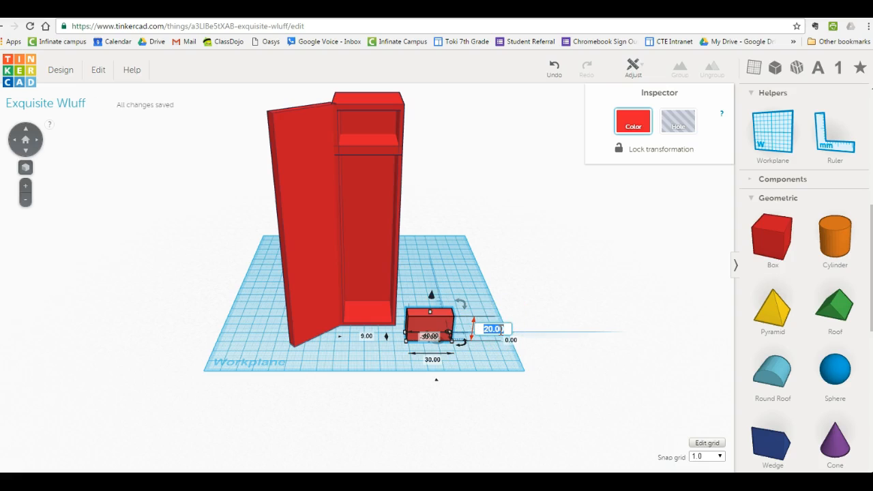
type("5")
left_click(372, 336)
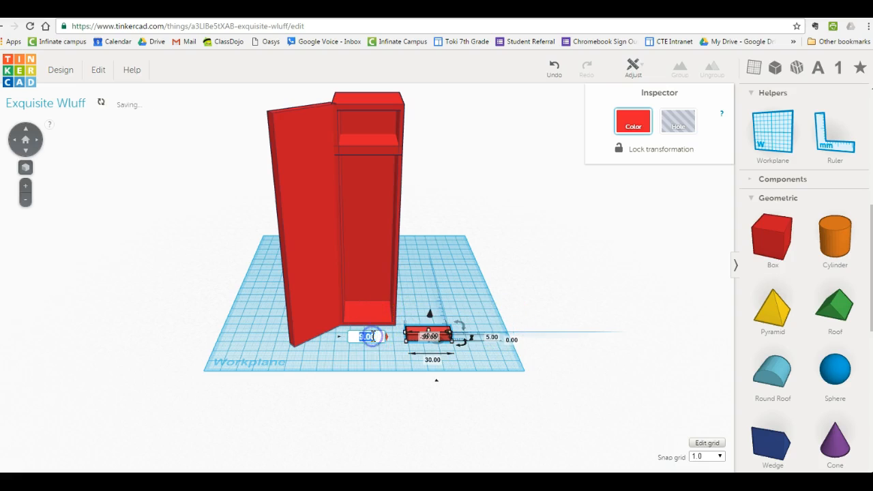
type("5")
key("Return")
Rotate the bar about its vertical axis until it runs parallel to the open door and move it to the door's foot.
left_click(476, 292)
left_click(430, 337)
mouse_move(430, 336)
left_mouse_down()
mouse_move(363, 354)
mouse_move(401, 358)
mouse_move(407, 338)
mouse_move(419, 343)
left_mouse_up()
left_click_drag(360, 350, 325, 345)
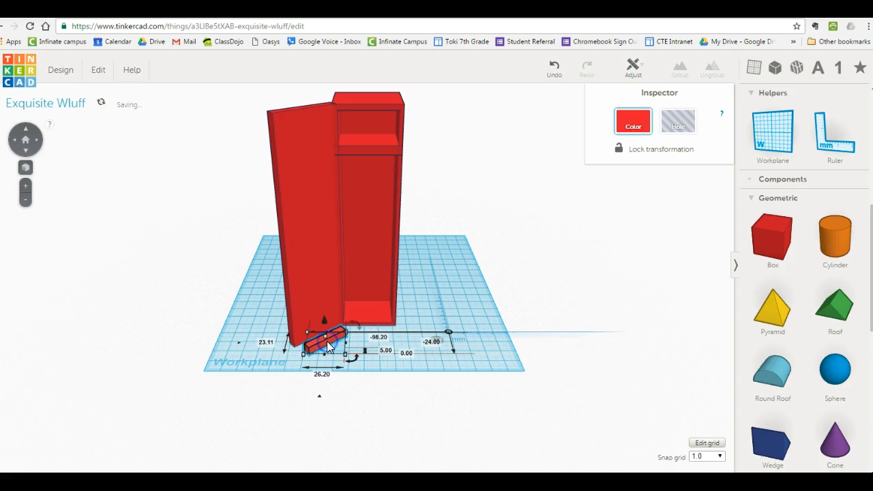
Turn the bar into a hole, raise it to 135 mm and push it into the upper part of the door.
left_click(679, 121)
left_click_drag(325, 315, 303, 100)
left_click(308, 138)
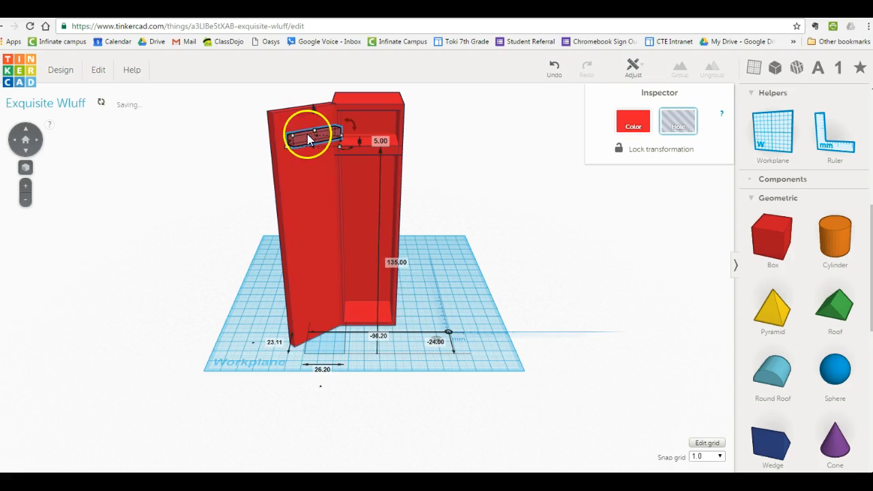
left_click_drag(305, 136, 300, 133)
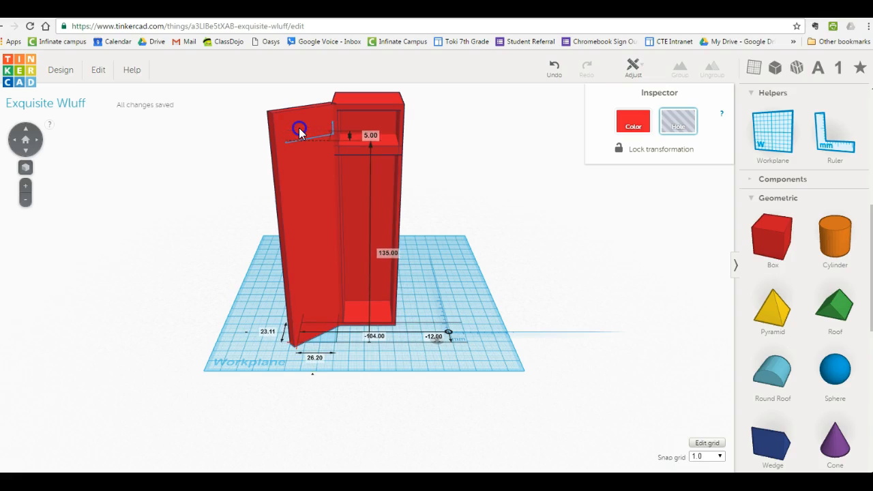
Try to make a second slot by duplicating the slot hole in the door from its outer side.
left_click(22, 140)
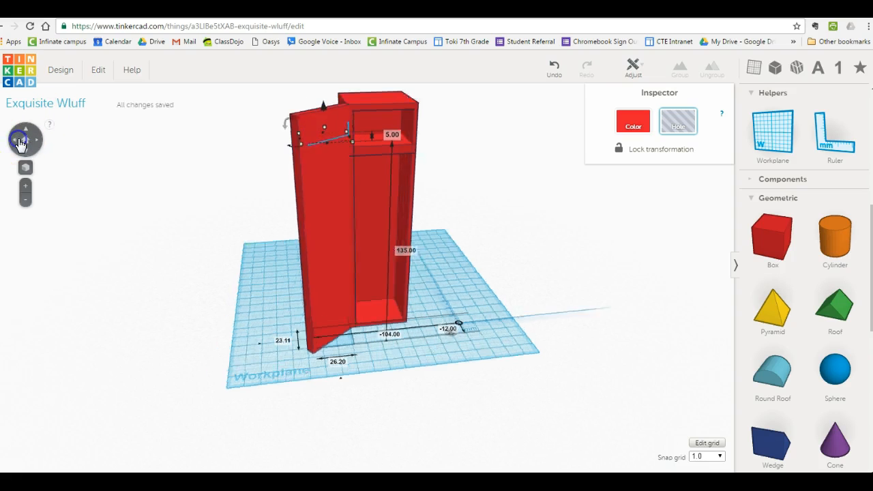
left_click(329, 179)
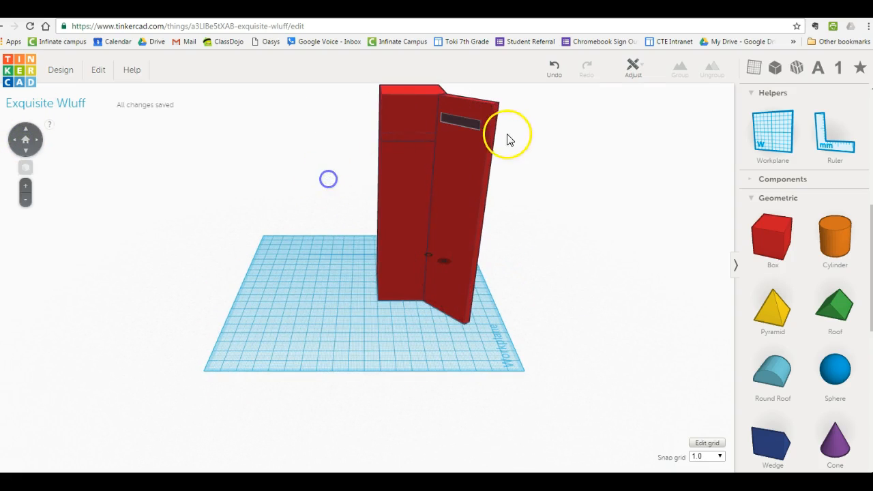
left_click(468, 130)
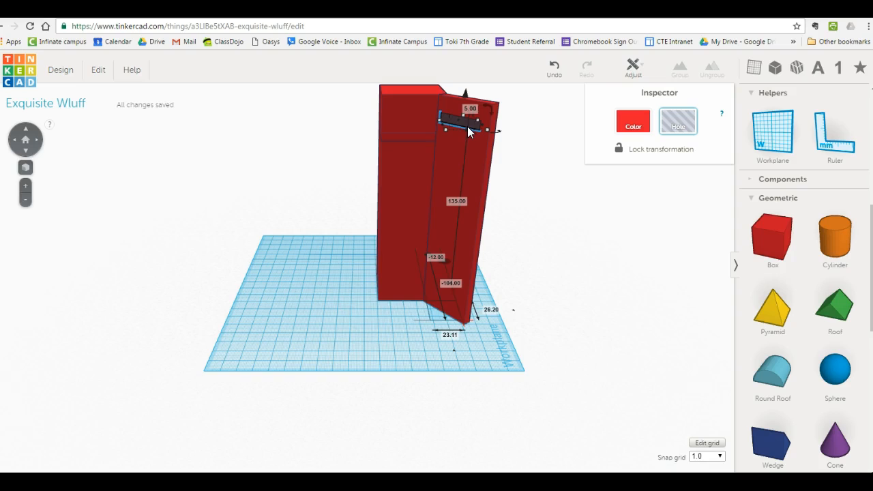
left_click(63, 69)
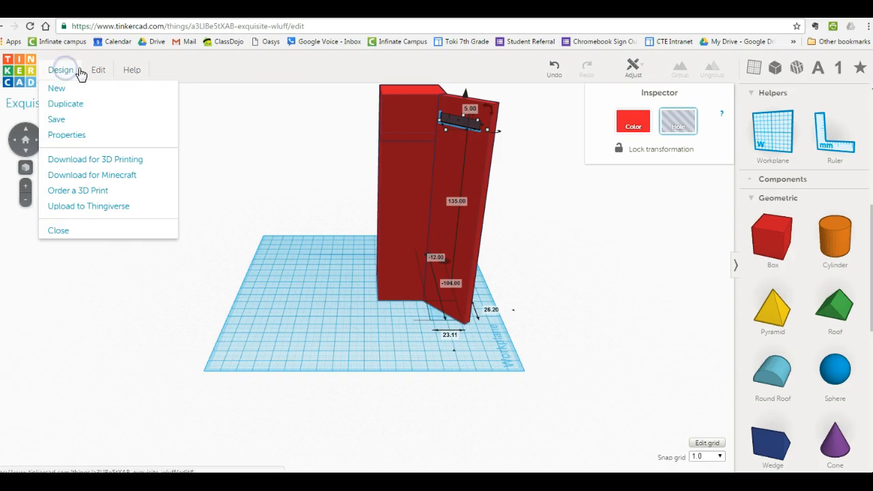
left_click(96, 71)
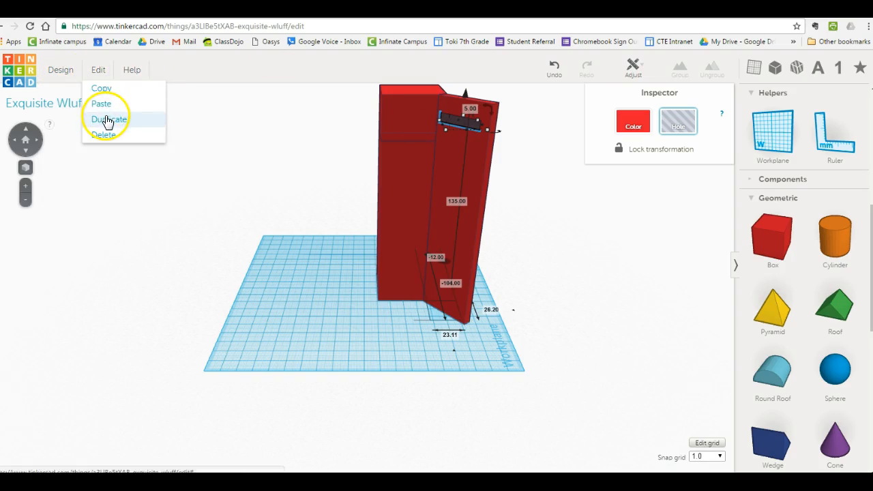
left_click(108, 119)
Try to position the duplicated slot hole in the door below the first slot, at a height of 126 mm.
key("Down")
key("Down")
key("Down")
key("Down")
key("Down")
key("Down")
key("Down")
key("Down")
key("Down")
key("Down")
key("Down")
key("Down")
key("Down")
key("Down")
key("Down")
key("Down")
key("Down")
key("Down")
key("Down")
key("Down")
key("Down")
key("Down")
key("Down")
key("Down")
left_click(182, 101)
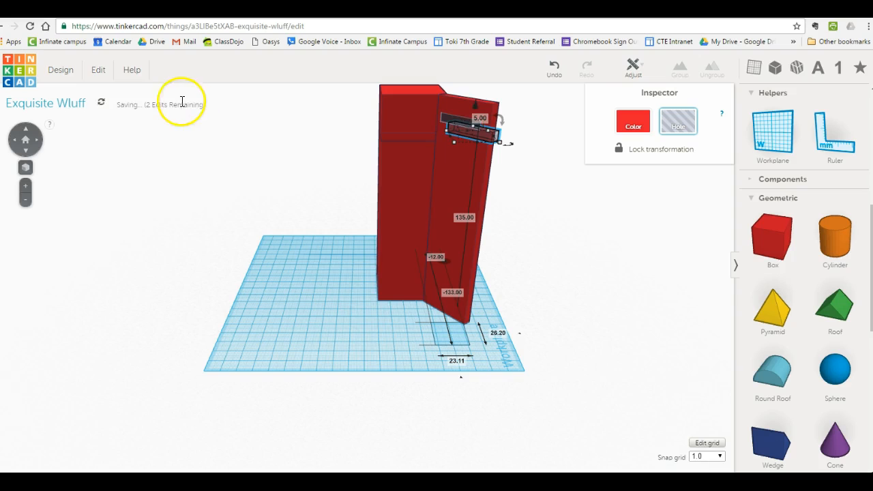
left_click(30, 140)
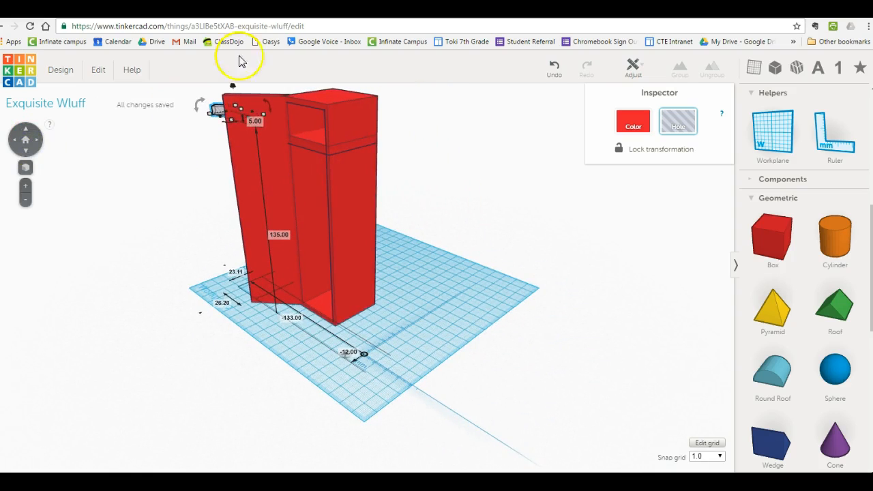
left_click_drag(230, 100, 258, 111)
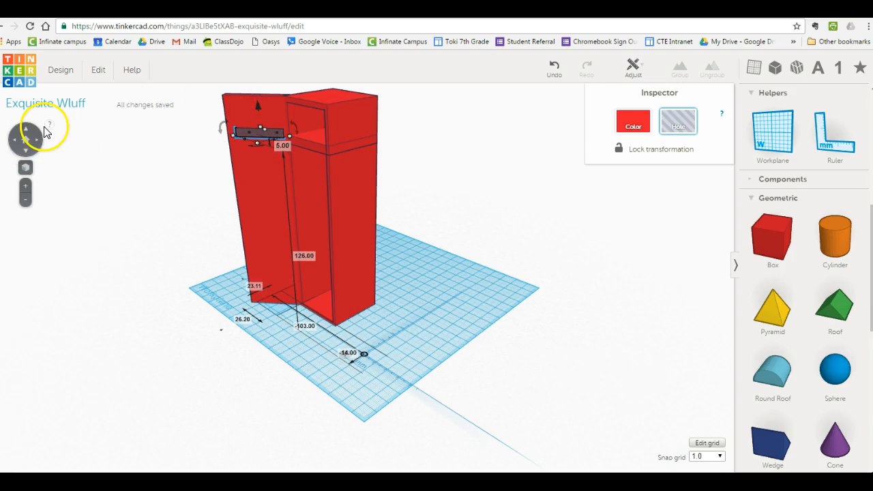
left_click(13, 149)
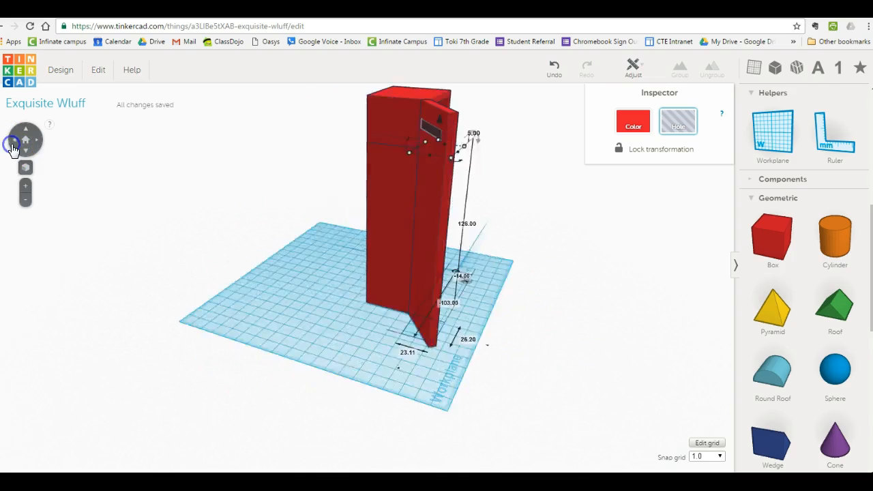
Try to stretch the lower slot hole slightly and set its height to 8 mm, then delete it.
left_click(37, 141)
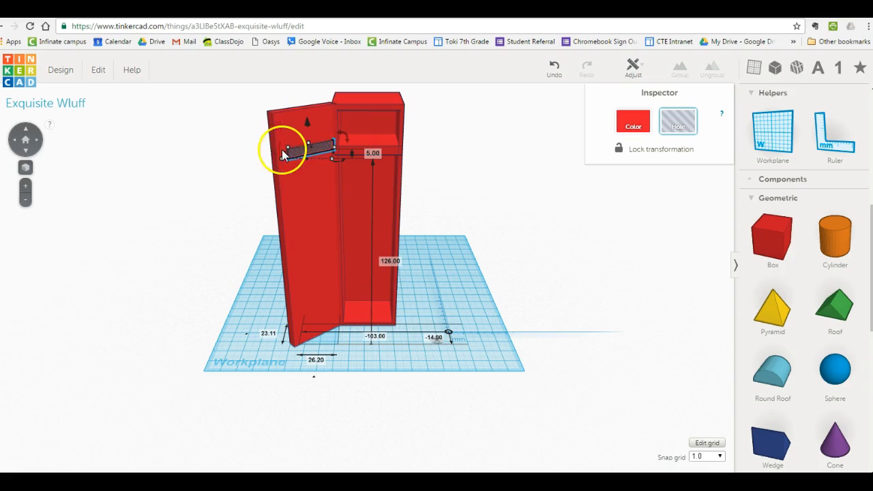
left_click_drag(281, 160, 278, 159)
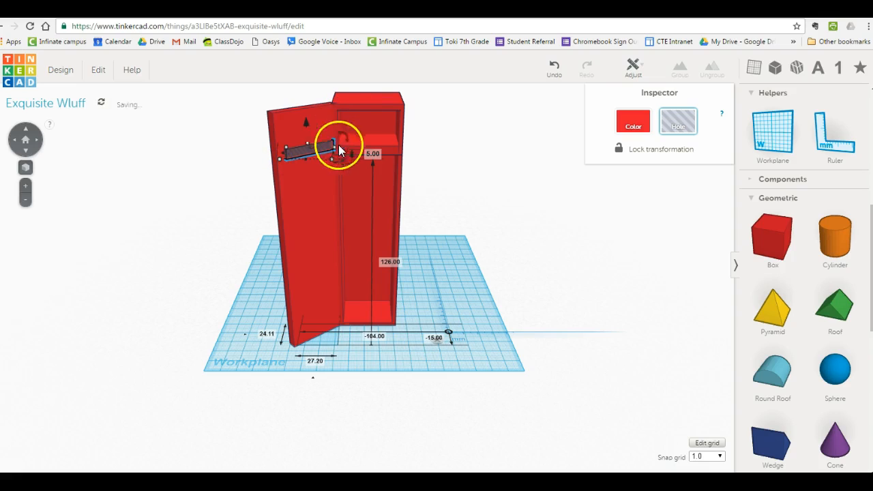
left_click(370, 153)
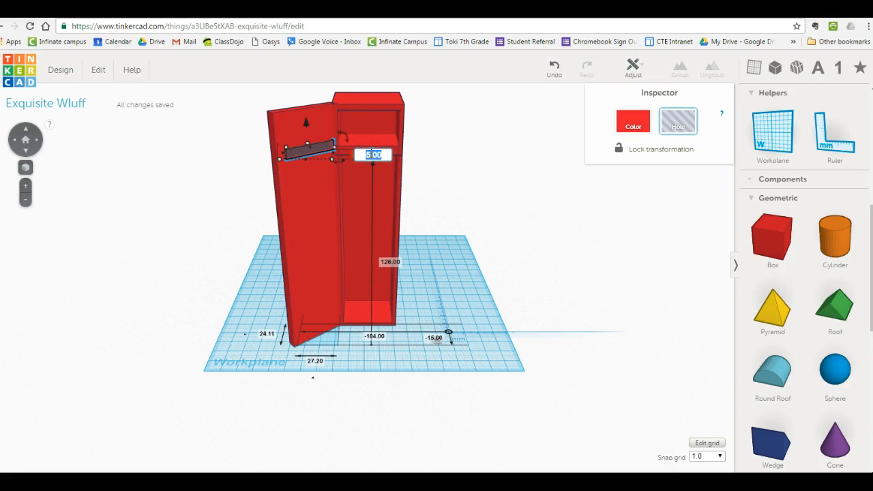
type("8")
key("Return")
key("Delete")
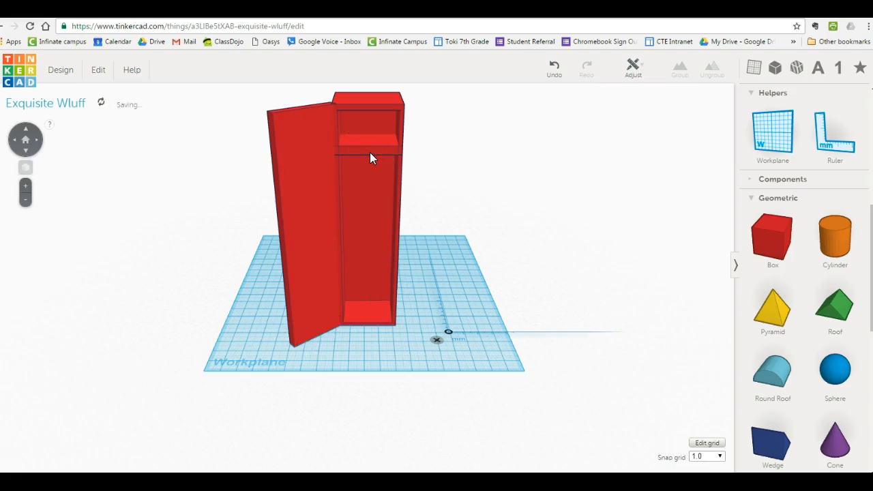
Select the remaining slot hole near the top of the door from its outer side and duplicate it.
left_click(28, 138)
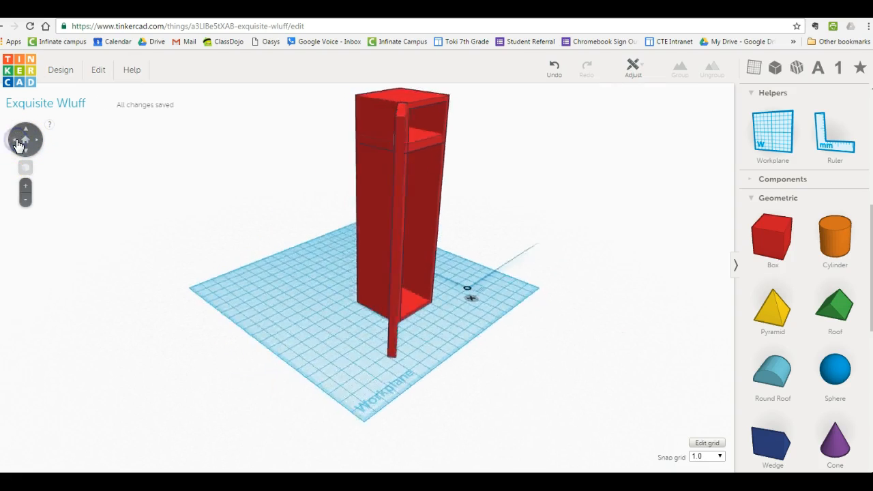
left_click(457, 106)
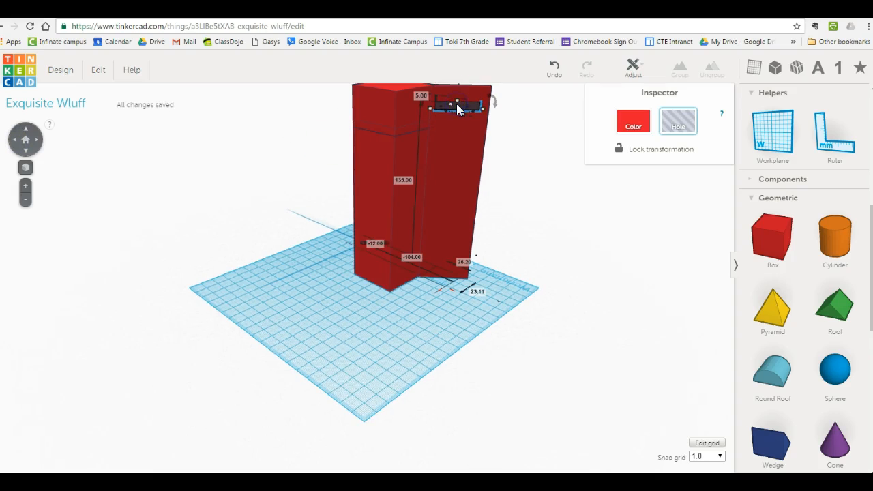
left_click(68, 71)
left_click(66, 71)
left_click(445, 108)
left_click(100, 69)
left_click(110, 120)
Nudge the duplicated slot hole in line with the door and lower it beneath the first slot.
mouse_move(474, 106)
left_mouse_down()
mouse_move(472, 119)
mouse_move(475, 111)
left_mouse_up()
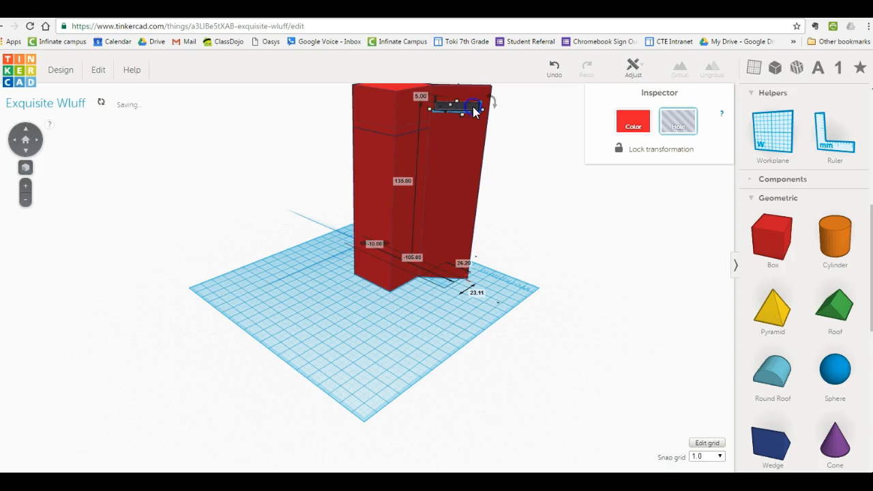
left_click(27, 201)
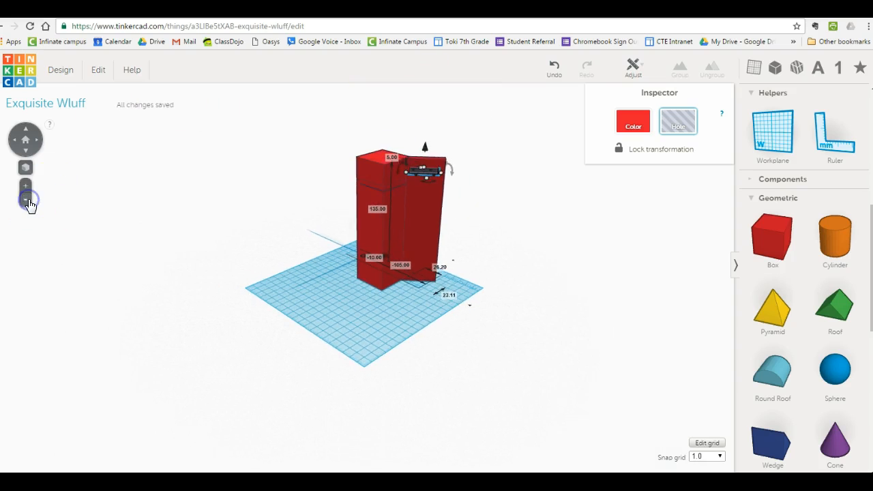
left_click_drag(422, 148, 424, 164)
left_click(321, 263)
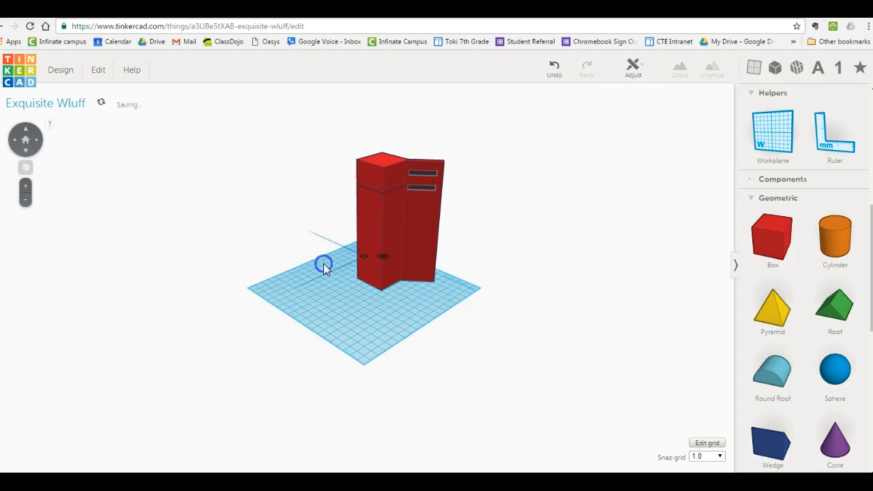
Group the locker body, shelf, door and both slot holes into one object so the slots are cut.
left_click_drag(37, 147, 26, 144)
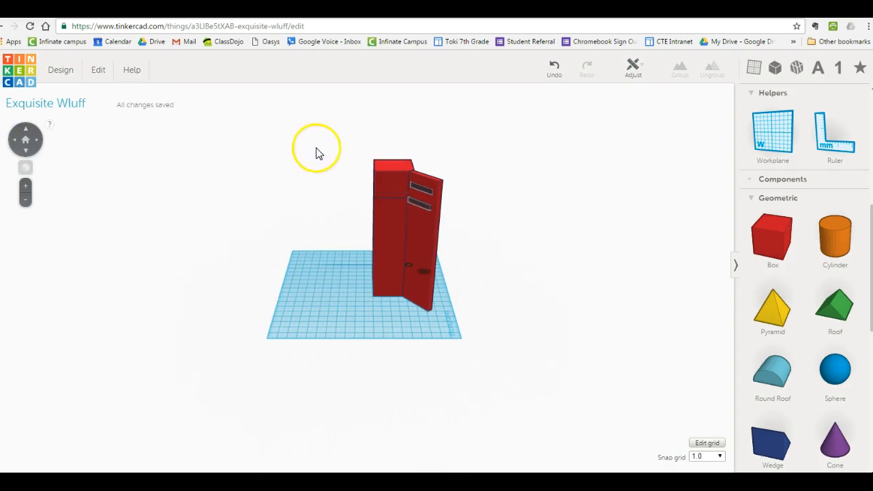
left_click_drag(352, 131, 489, 339)
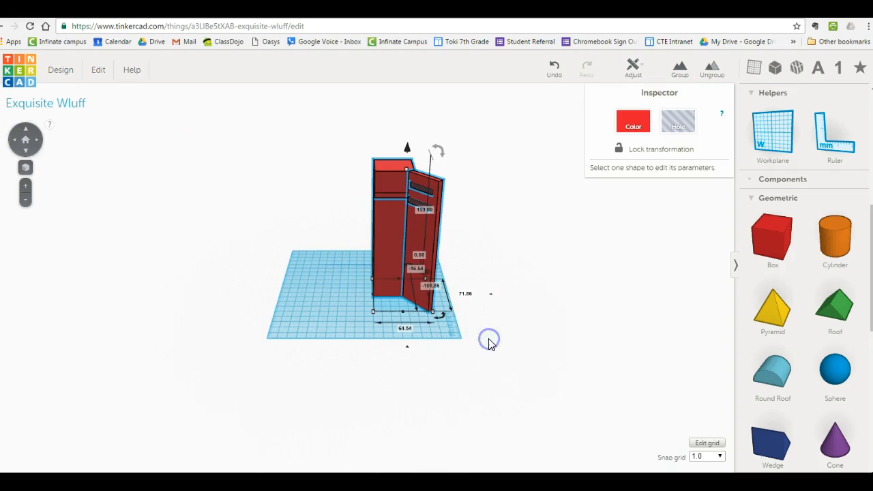
left_click(684, 70)
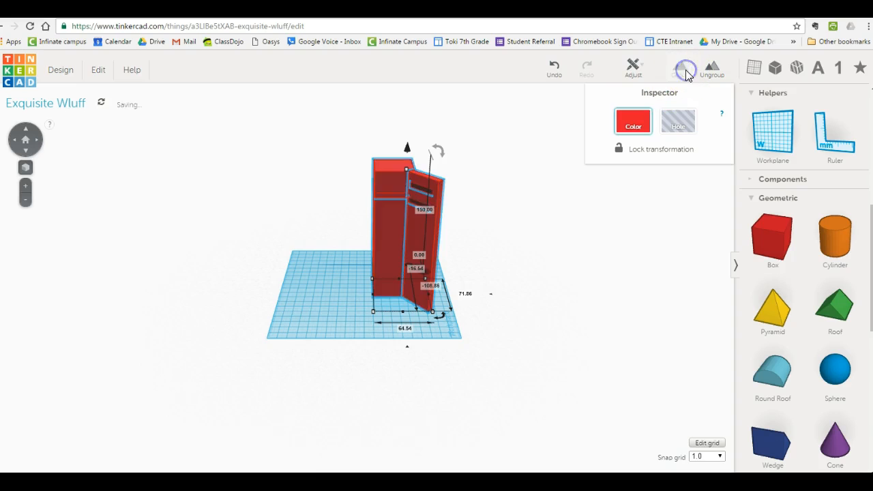
left_click(323, 230)
Examine the grouped locker from the outer side of the door around to its open front.
left_click(38, 141)
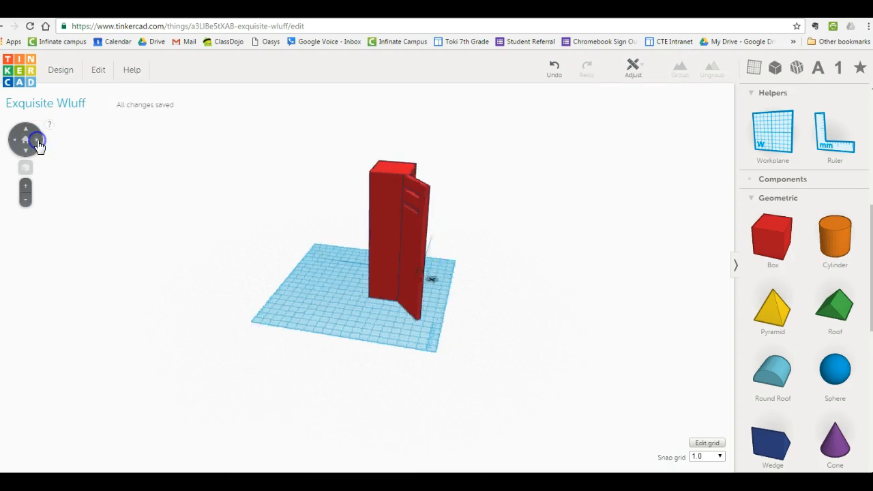
left_click(37, 141)
left_click(37, 142)
left_click(37, 141)
left_click(37, 141)
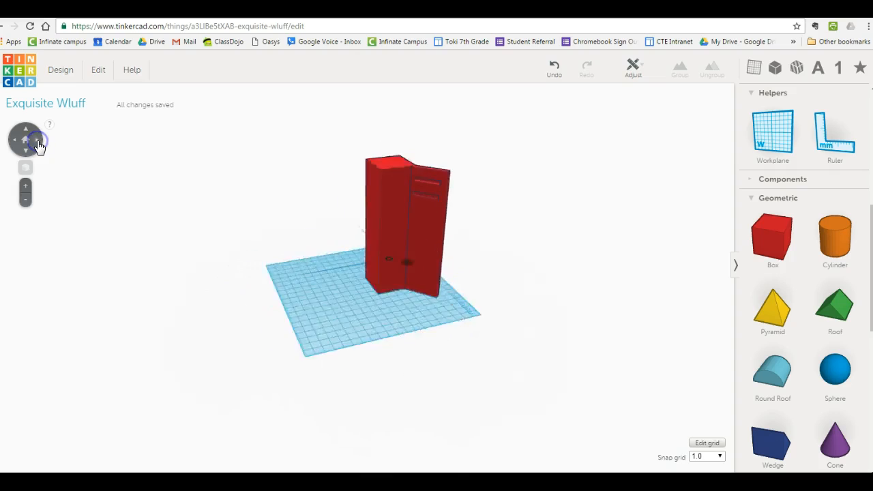
left_click(38, 141)
left_click(38, 142)
left_click(26, 152)
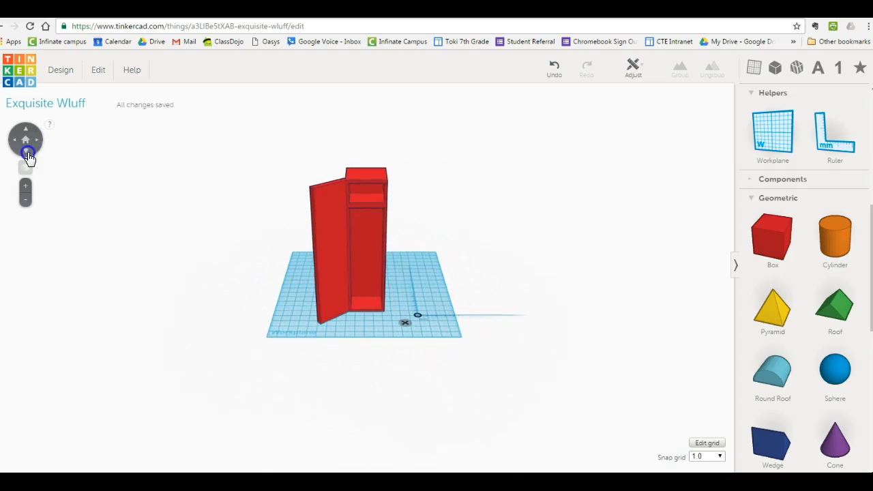
left_click(26, 152)
left_click(24, 133)
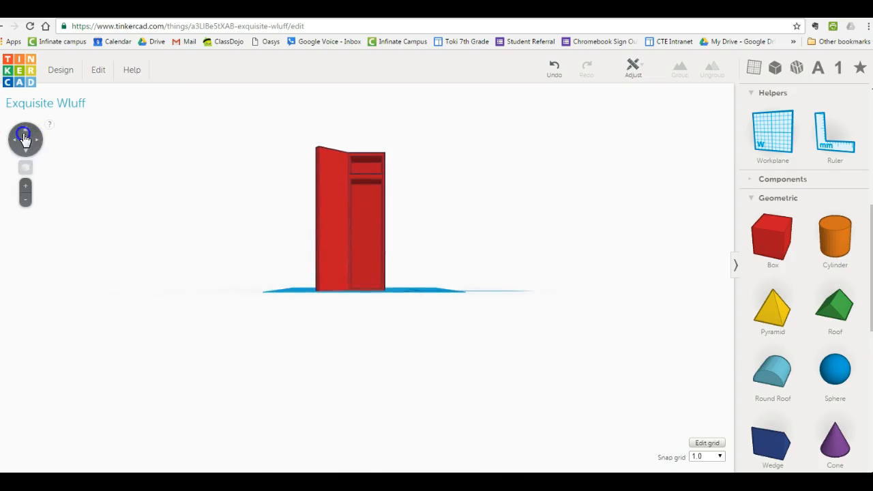
left_click(27, 188)
left_click(26, 187)
left_click(26, 199)
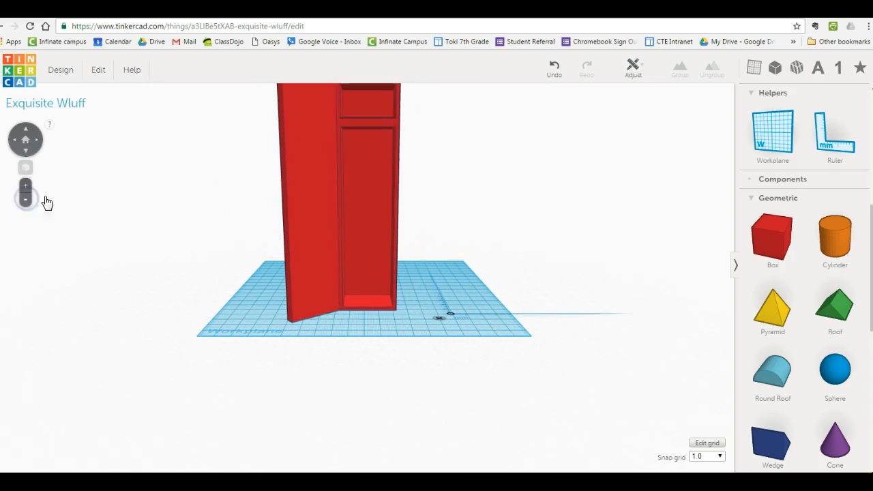
right_click_drag(276, 244, 277, 273)
left_click_drag(198, 224, 199, 244)
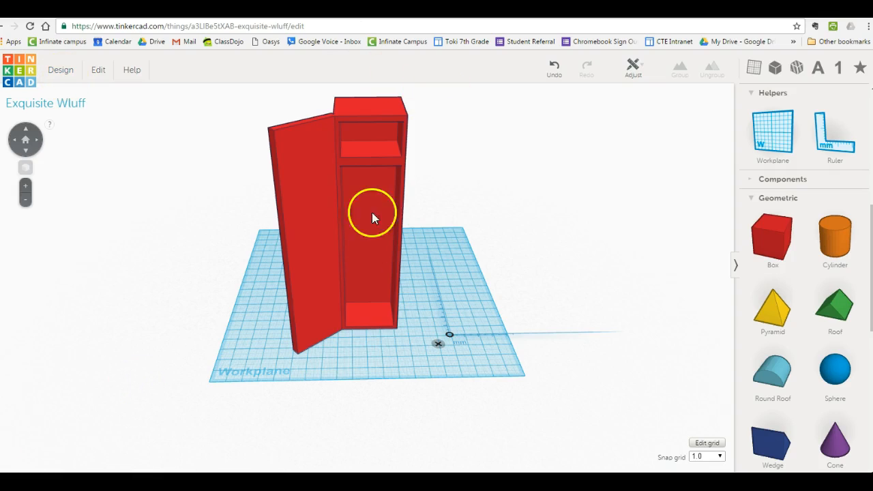
Rename the design in its properties to the owner's short name followed by "locker design".
left_click(58, 73)
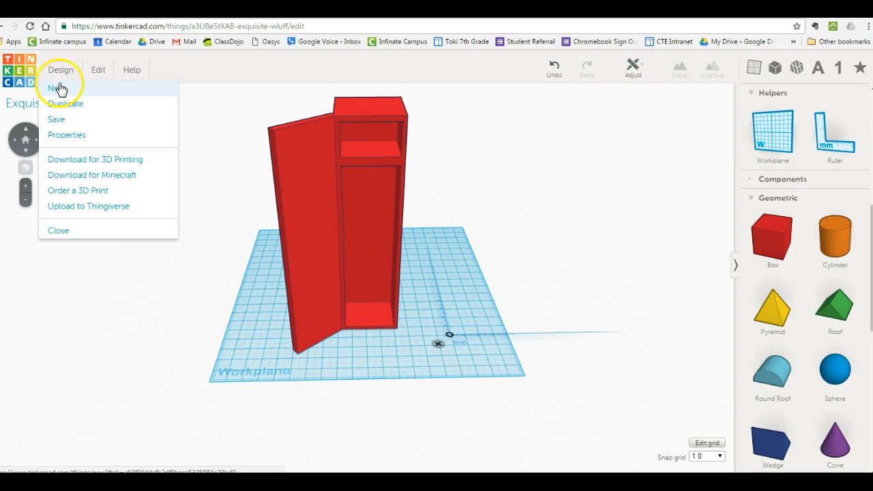
left_click(67, 134)
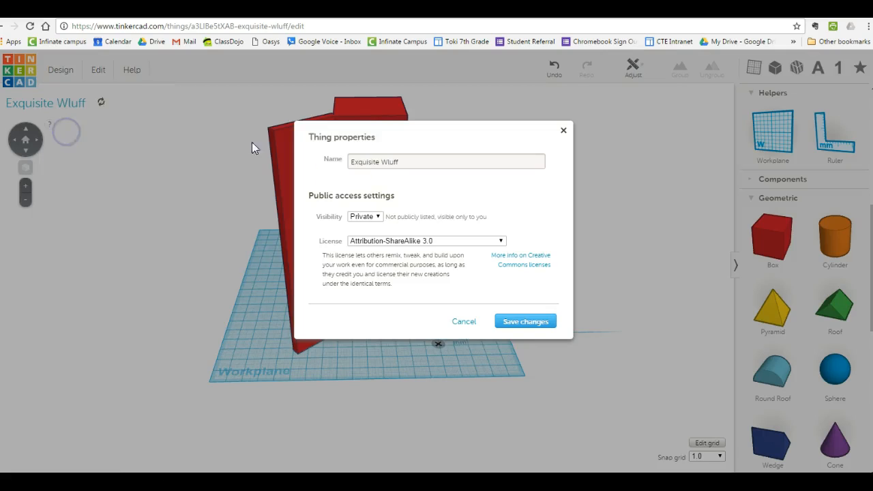
left_click(400, 158)
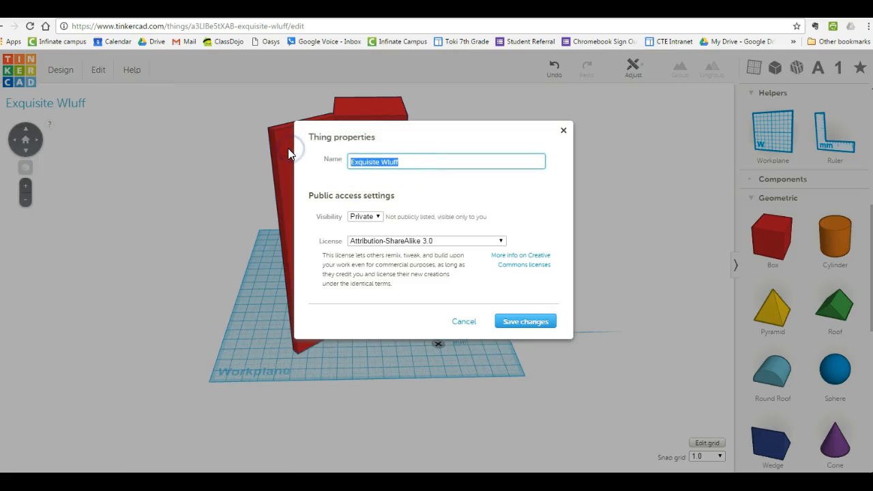
type("Mr")
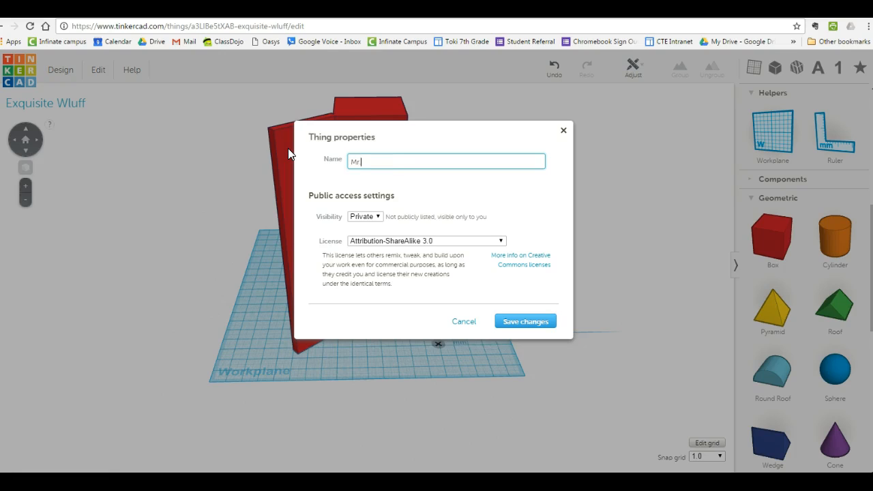
type(". B locker design")
Switch the design's visibility to Public and back to Private.
left_click(361, 216)
left_click(371, 234)
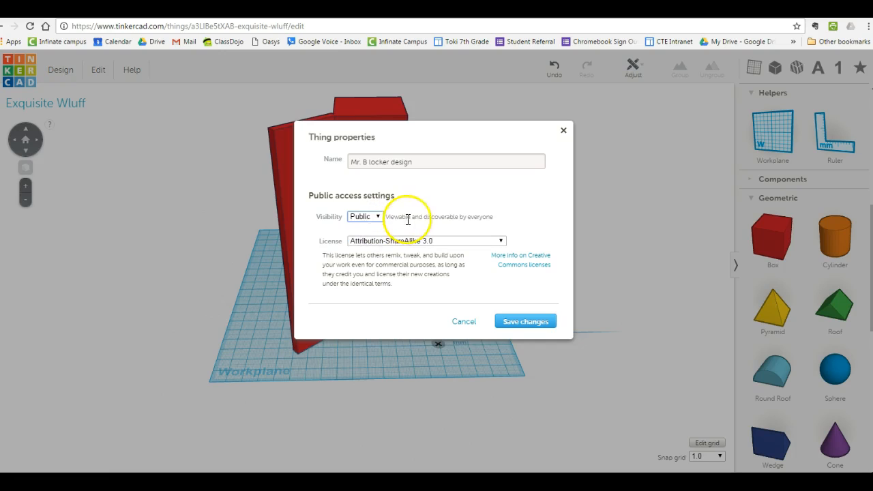
left_click(362, 217)
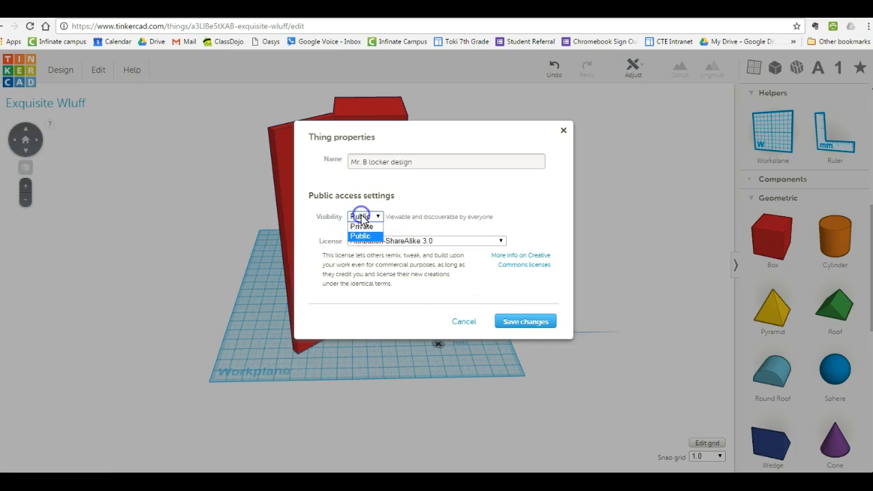
left_click(360, 228)
Save the changed design properties and save the locker design itself.
left_click(529, 323)
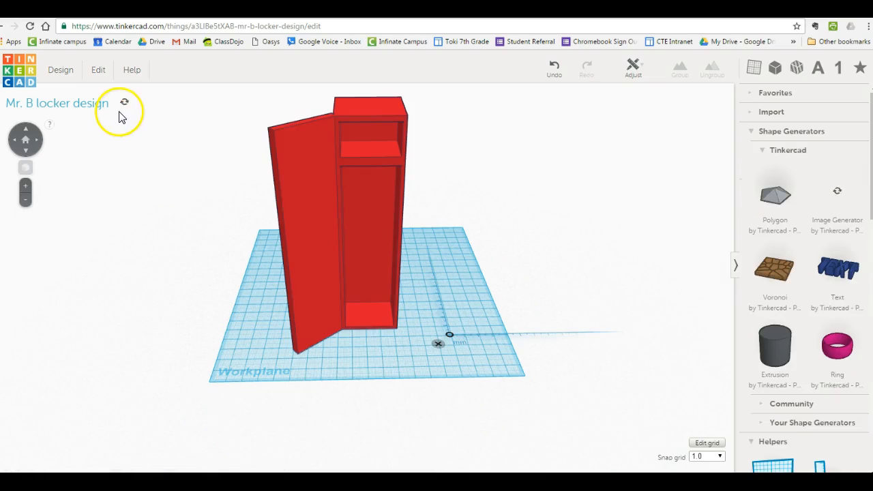
left_click(56, 66)
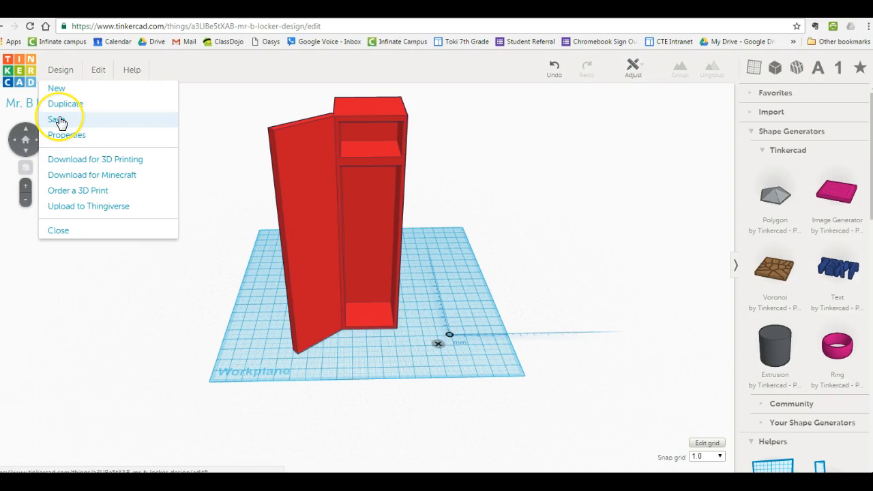
left_click(60, 120)
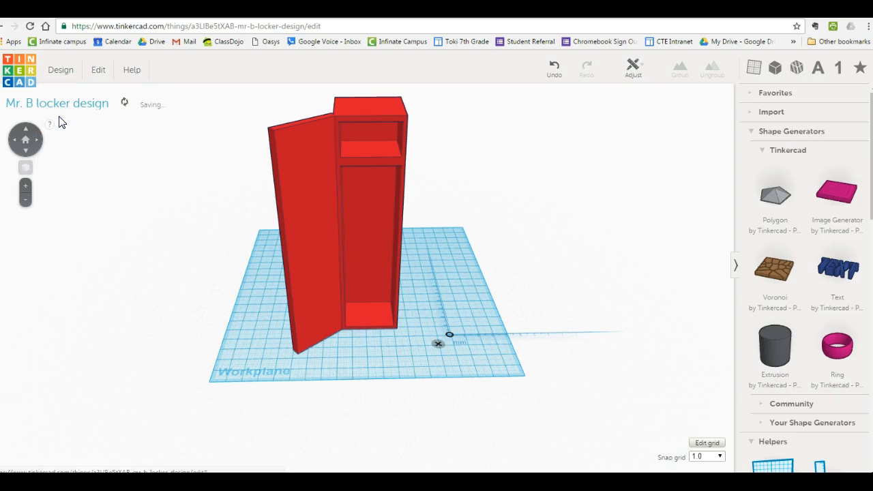